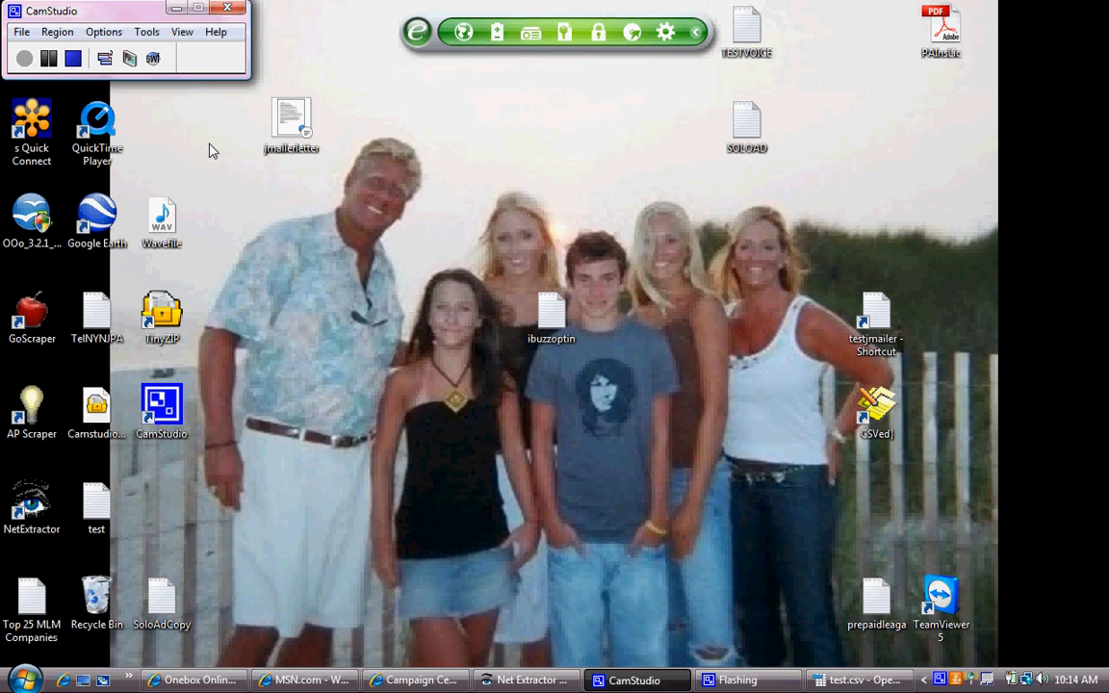
- Launch GoScraper, toggle its custom word search on and back off, then close it
{"action": "double_click", "coordinate": [32, 310]}
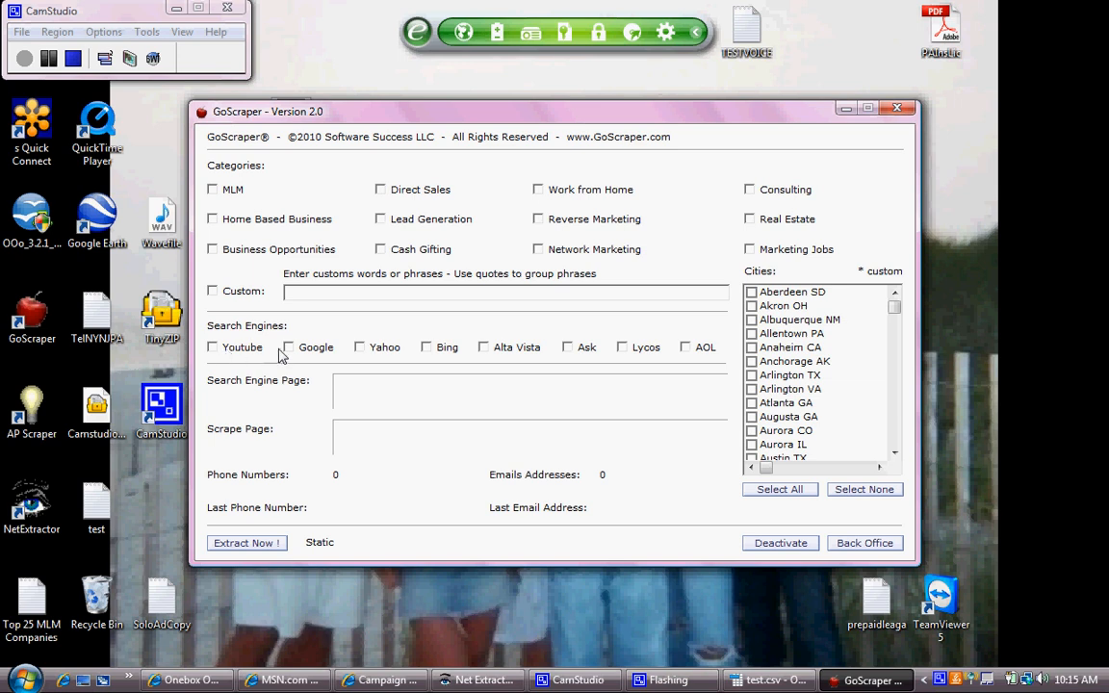
{"action": "left_click", "coordinate": [213, 292]}
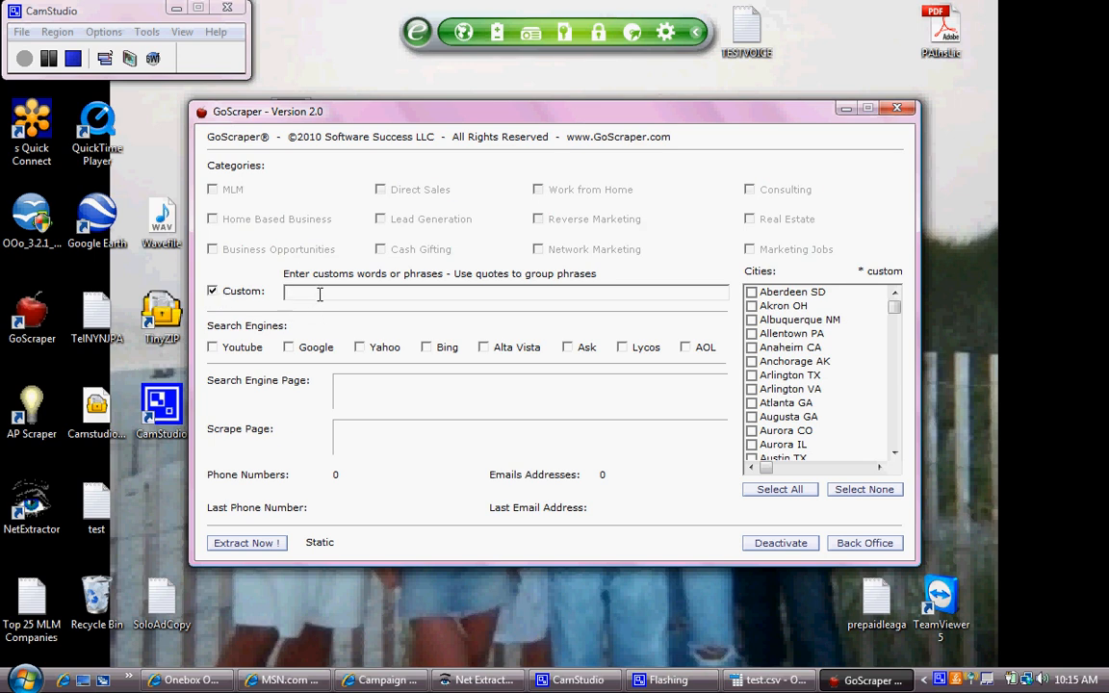
{"action": "left_click", "coordinate": [213, 292]}
{"action": "left_click", "coordinate": [895, 111]}
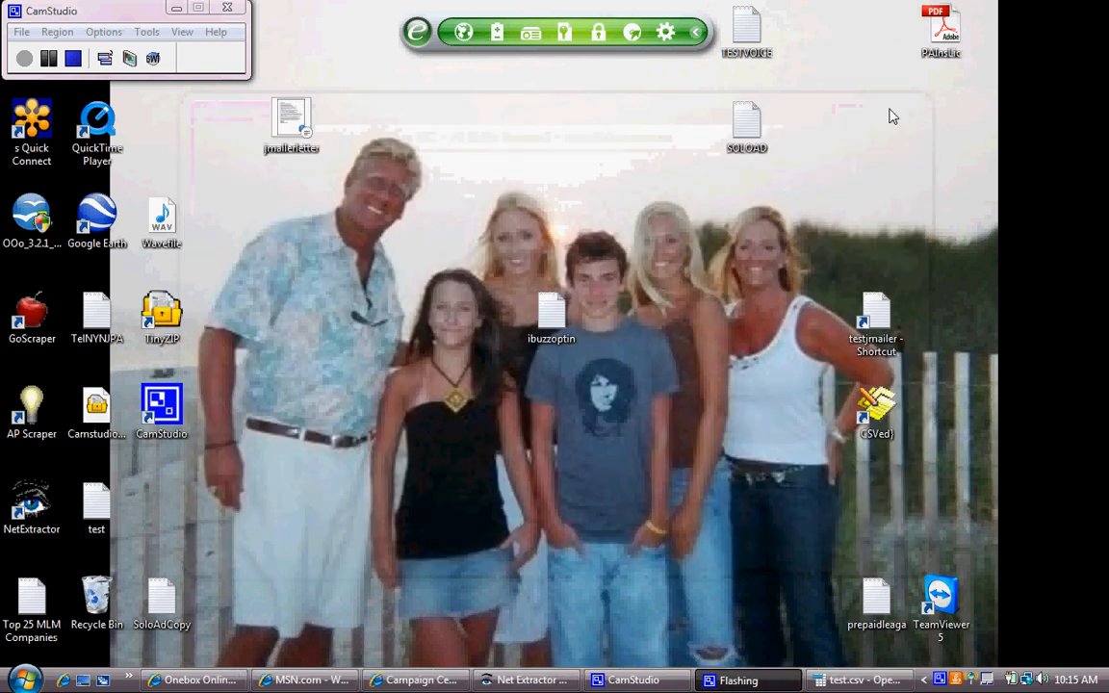
- Try AP Scraper with Alabama chosen in its state list, then close it
{"action": "double_click", "coordinate": [32, 412]}
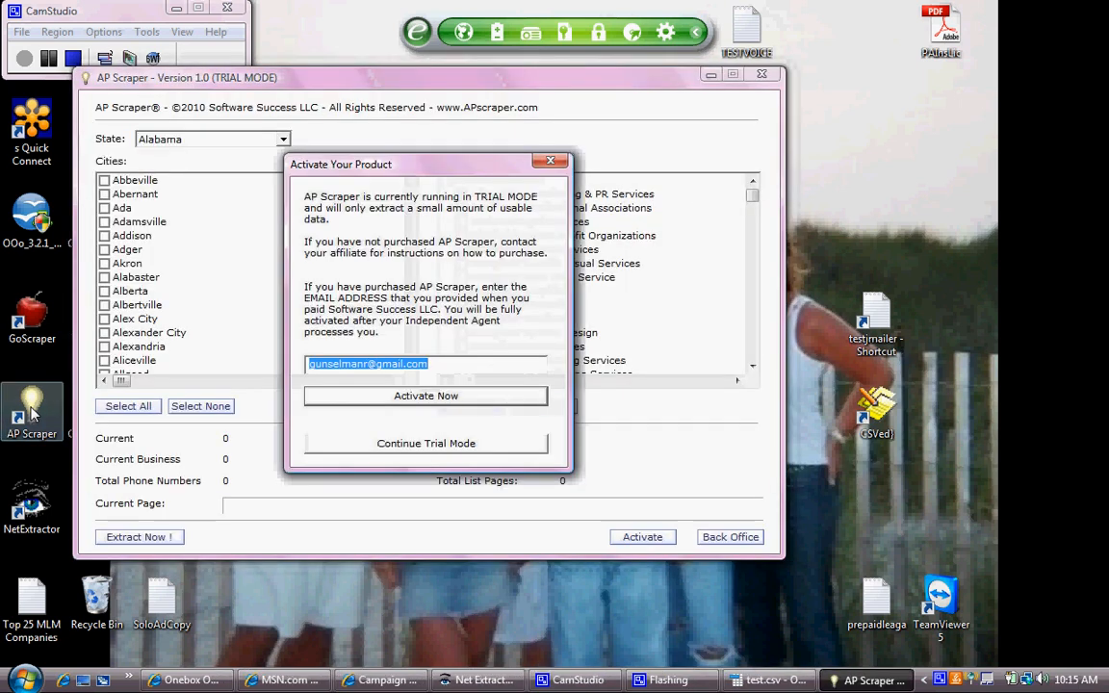
{"action": "left_click", "coordinate": [554, 162]}
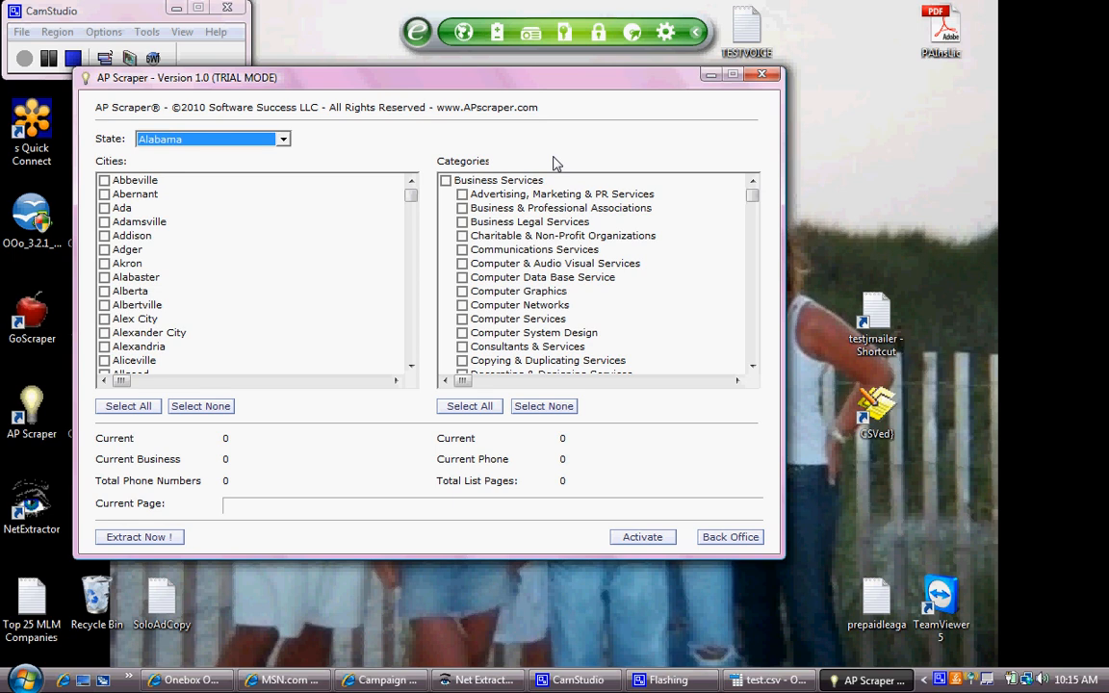
{"action": "left_click", "coordinate": [284, 140]}
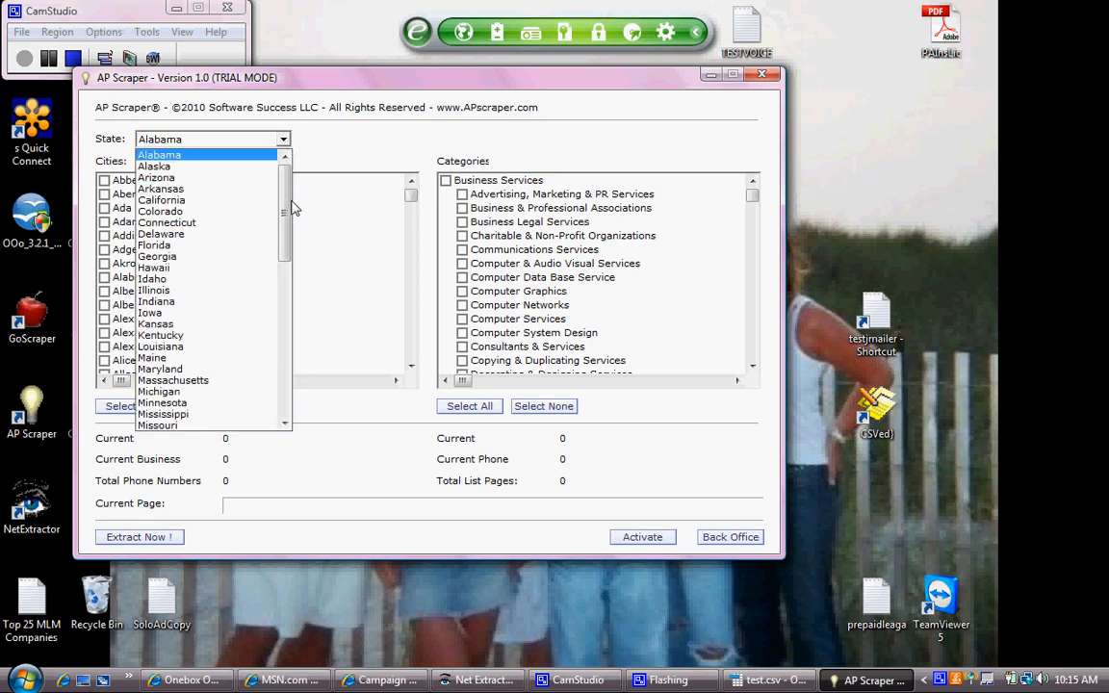
{"action": "left_click_drag", "start_coordinate": [284, 216], "coordinate": [213, 352]}
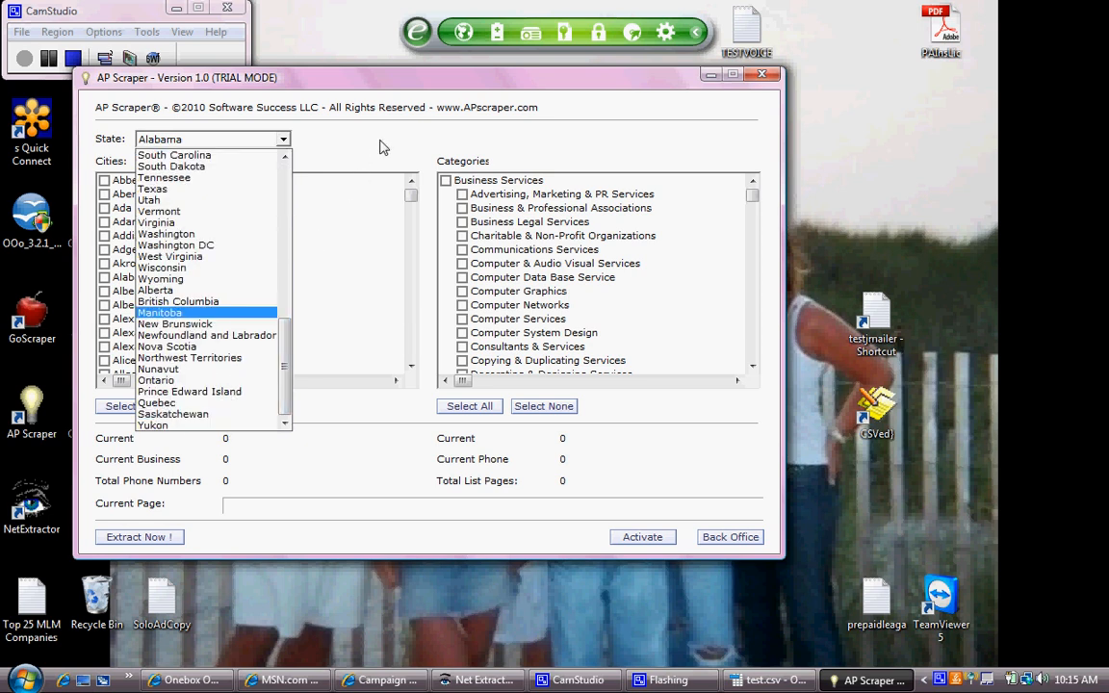
{"action": "left_click", "coordinate": [345, 132]}
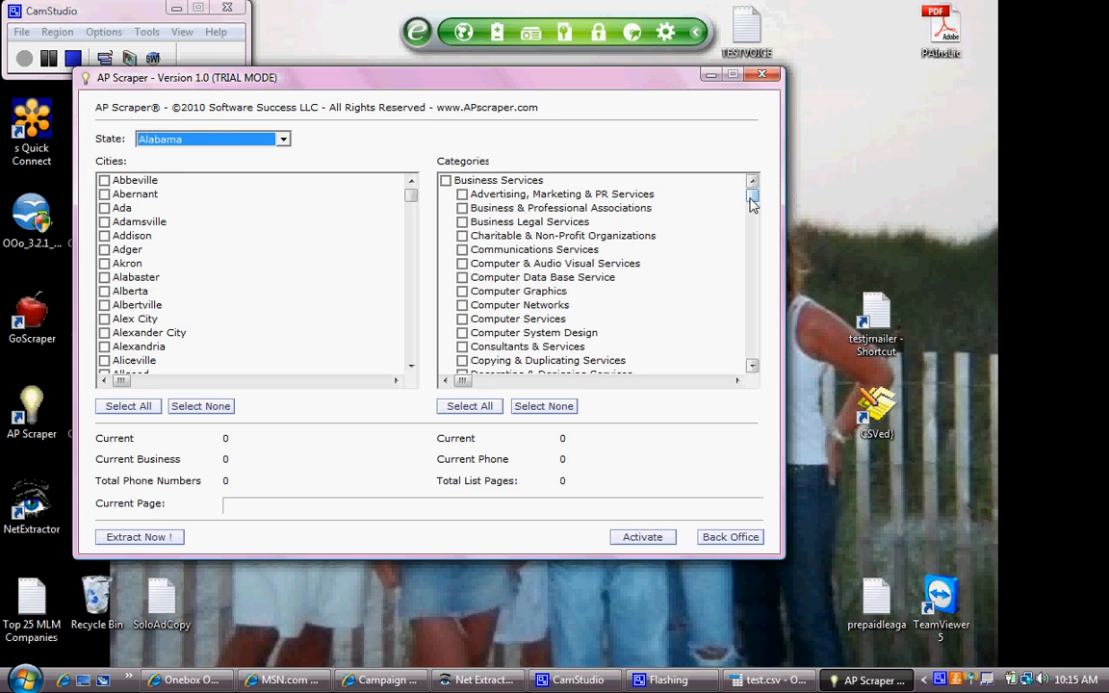
{"action": "left_click_drag", "start_coordinate": [750, 206], "coordinate": [754, 360]}
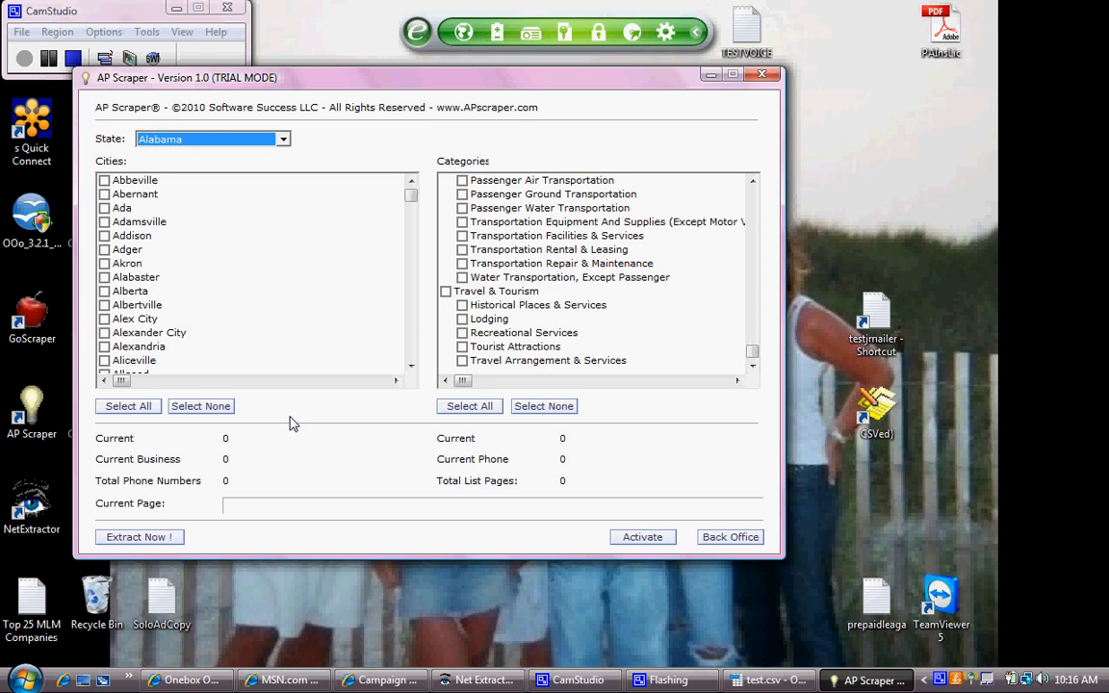
{"action": "left_click", "coordinate": [762, 74]}
- Launch Net Extractor and include the services > computer category and all Alabama locations
{"action": "double_click", "coordinate": [29, 506]}
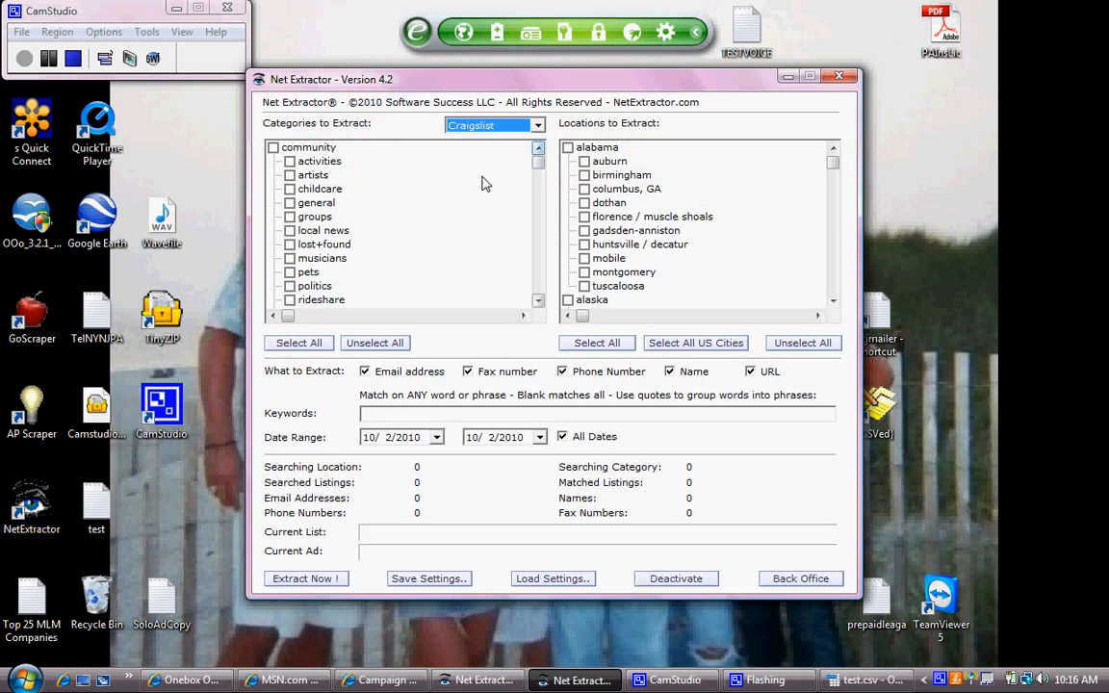
{"action": "scroll", "coordinate": [445, 186], "scroll_direction": "down", "scroll_amount": 4}
{"action": "scroll", "coordinate": [445, 186], "scroll_direction": "down", "scroll_amount": 12}
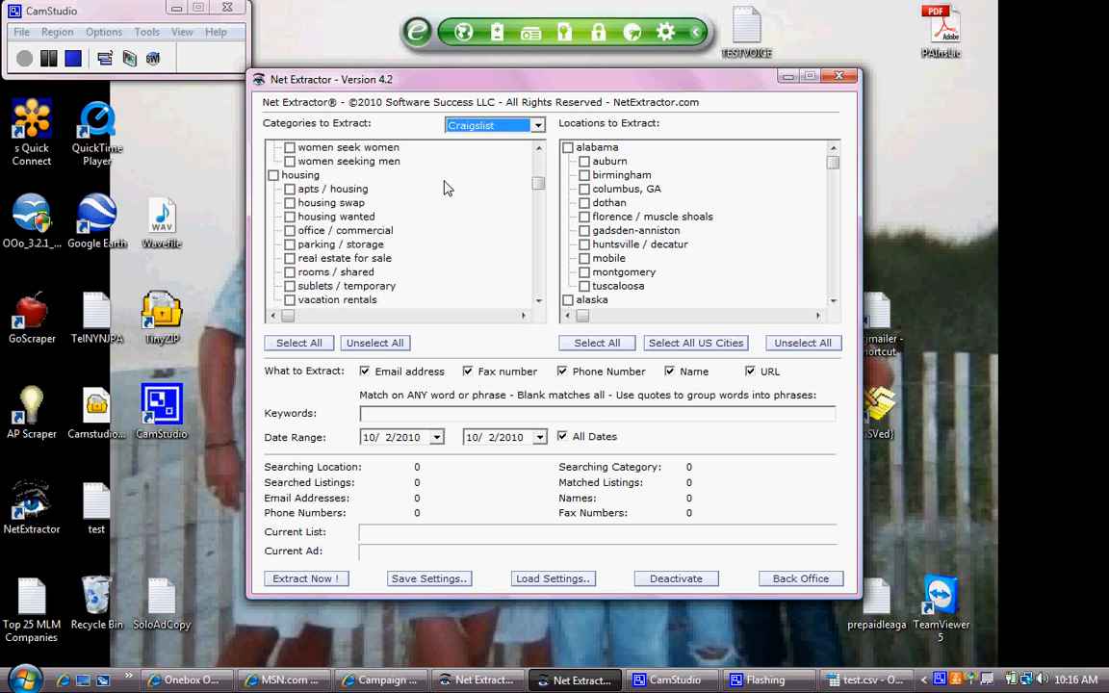
{"action": "scroll", "coordinate": [446, 186], "scroll_direction": "down", "scroll_amount": 5}
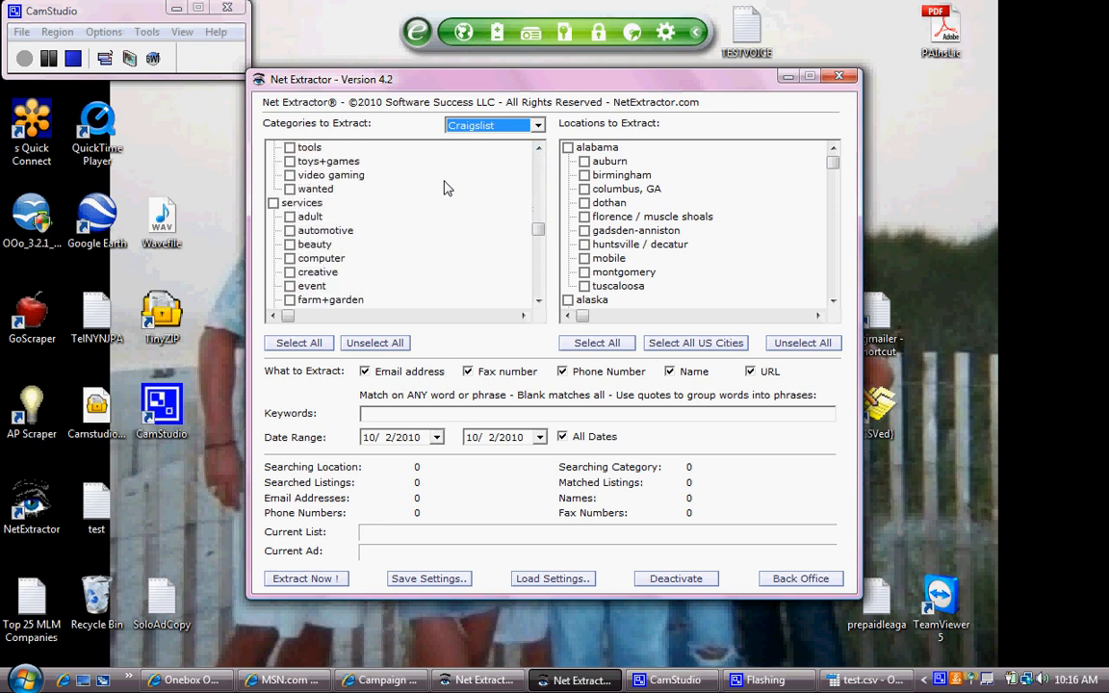
{"action": "left_click", "coordinate": [290, 217]}
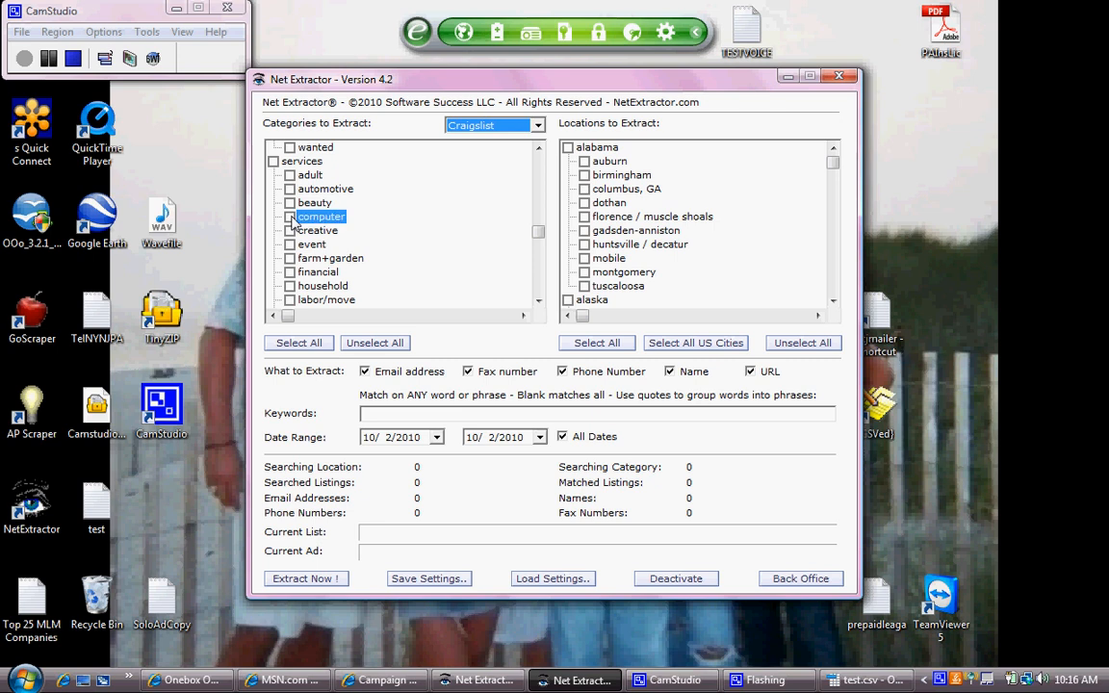
{"action": "left_click", "coordinate": [568, 149]}
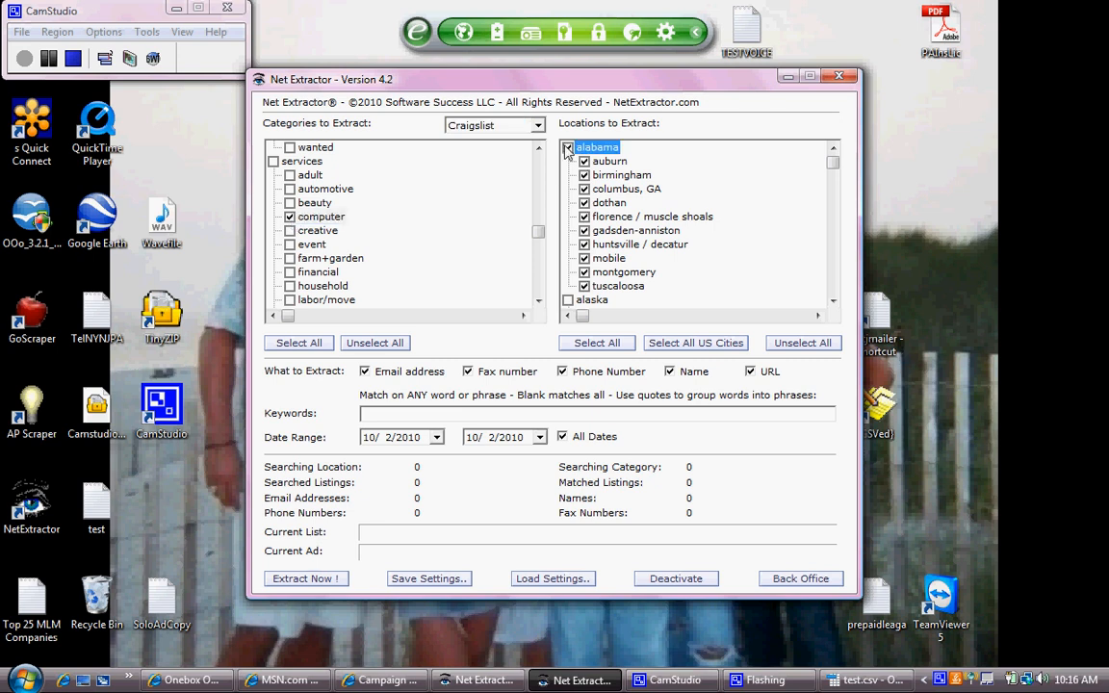
- Untick Fax, Email, Name and URL so only phone numbers are extracted
{"action": "scroll", "coordinate": [688, 200], "scroll_direction": "down", "scroll_amount": 3}
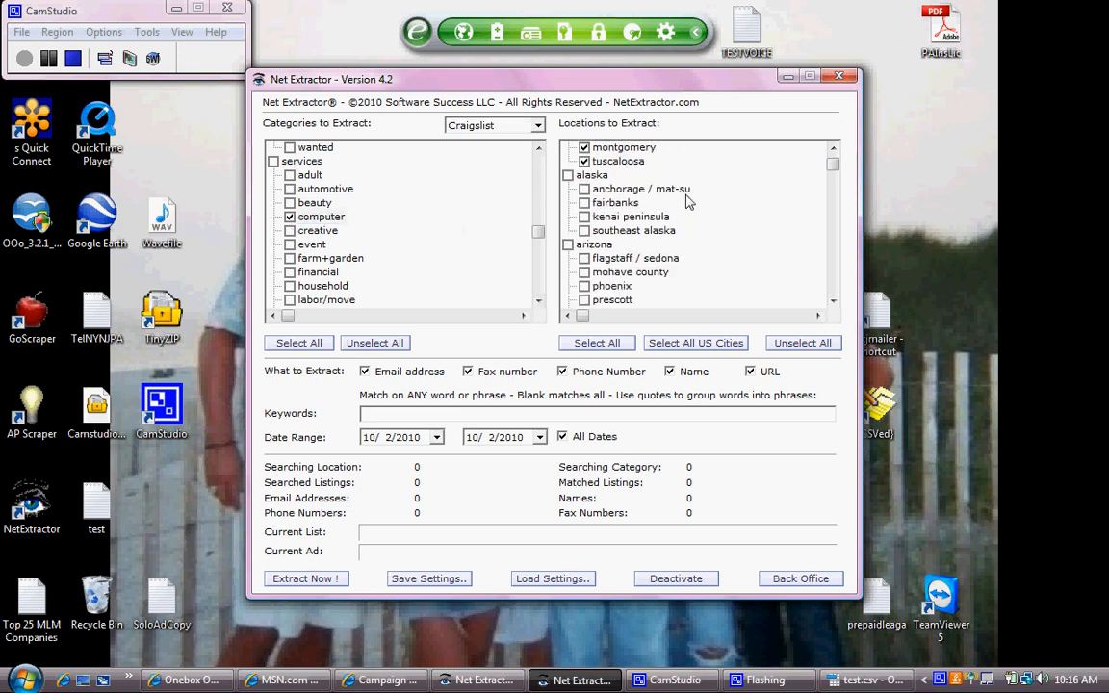
{"action": "scroll", "coordinate": [698, 202], "scroll_direction": "down", "scroll_amount": 5}
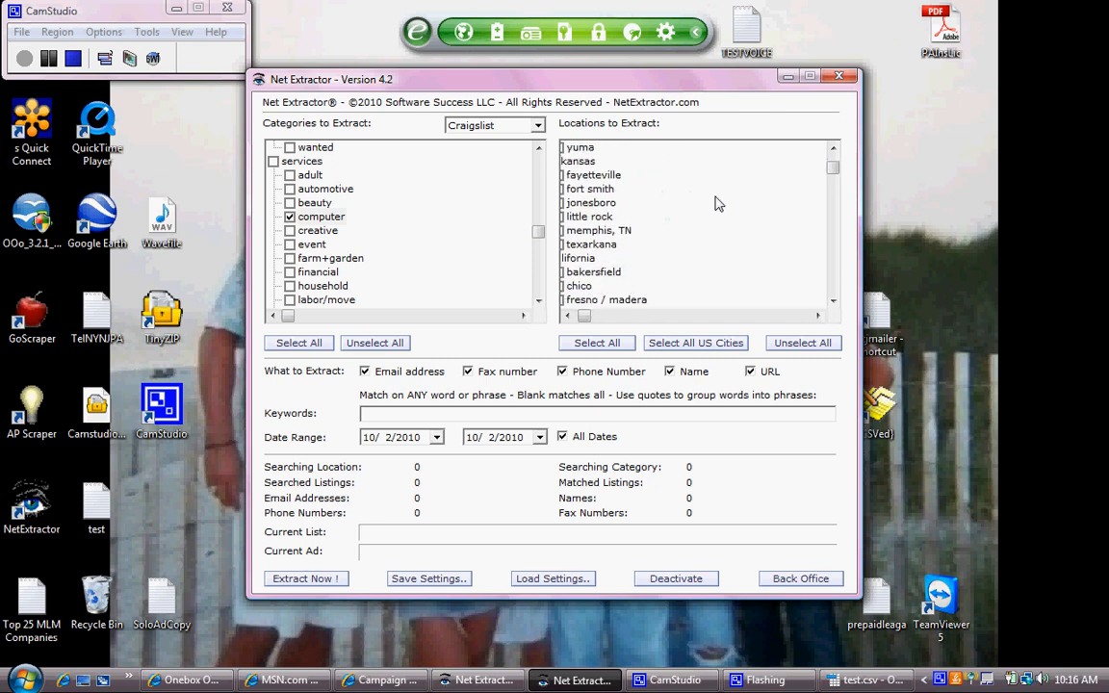
{"action": "scroll", "coordinate": [719, 203], "scroll_direction": "up", "scroll_amount": 2}
{"action": "left_click", "coordinate": [718, 203]}
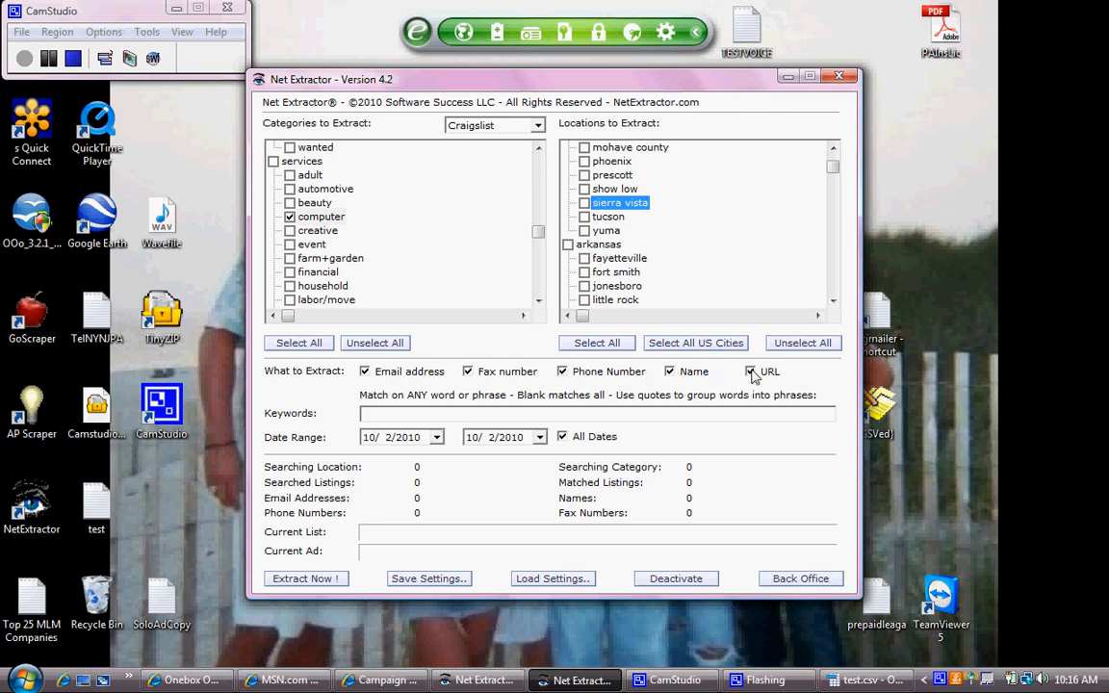
{"action": "left_click", "coordinate": [468, 372]}
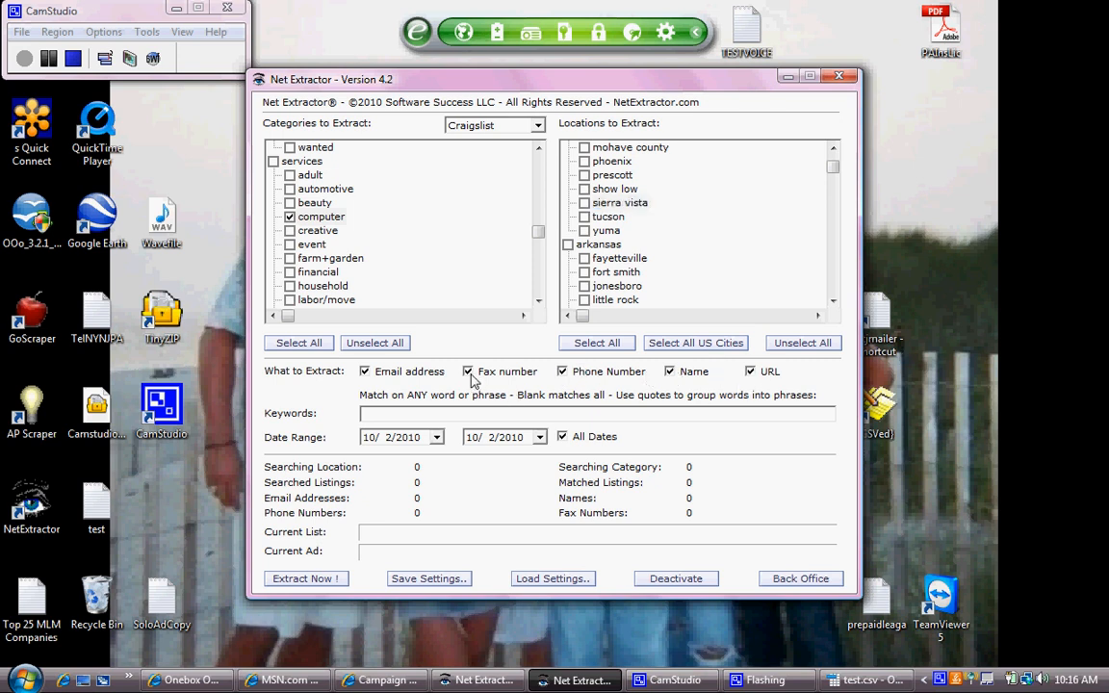
{"action": "left_click", "coordinate": [365, 371]}
{"action": "left_click", "coordinate": [671, 371]}
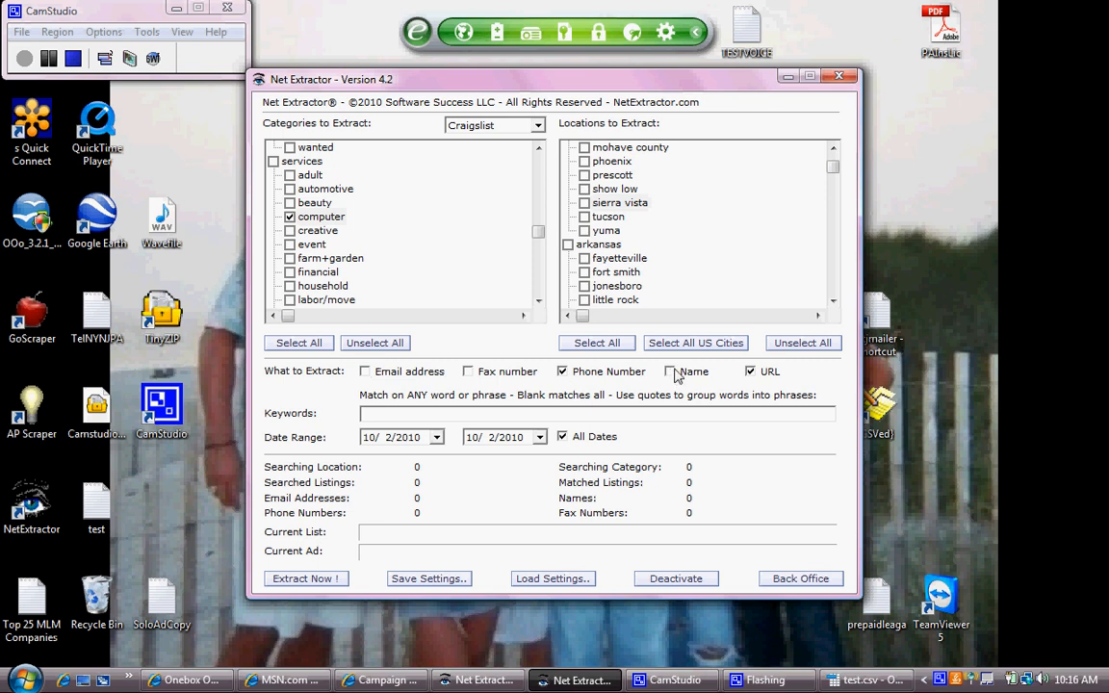
{"action": "left_click", "coordinate": [750, 372]}
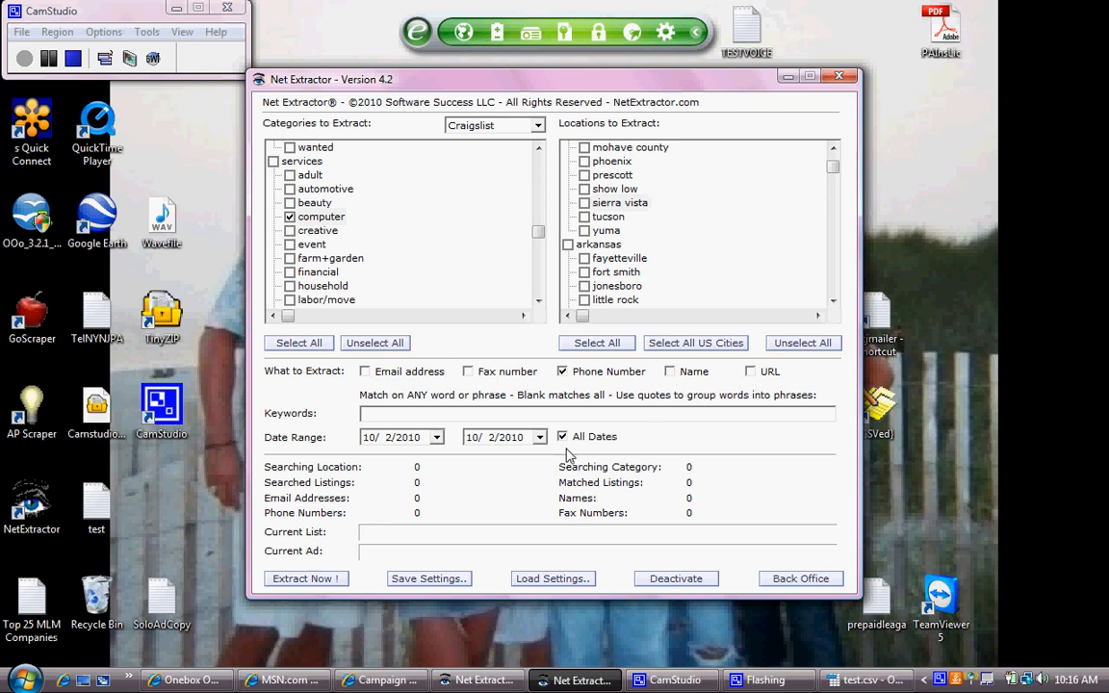
- Set the extraction start date to 8/2/2010 in the calendar
{"action": "left_click", "coordinate": [436, 437]}
{"action": "left_click", "coordinate": [277, 460]}
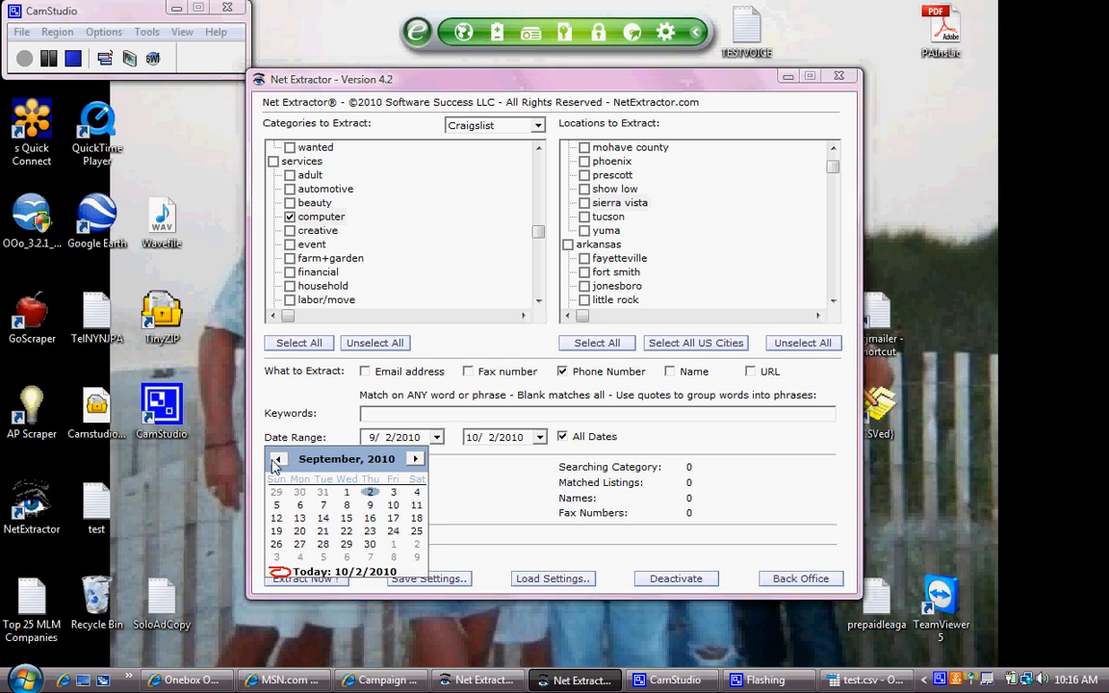
{"action": "left_click", "coordinate": [277, 459]}
{"action": "left_click", "coordinate": [340, 401]}
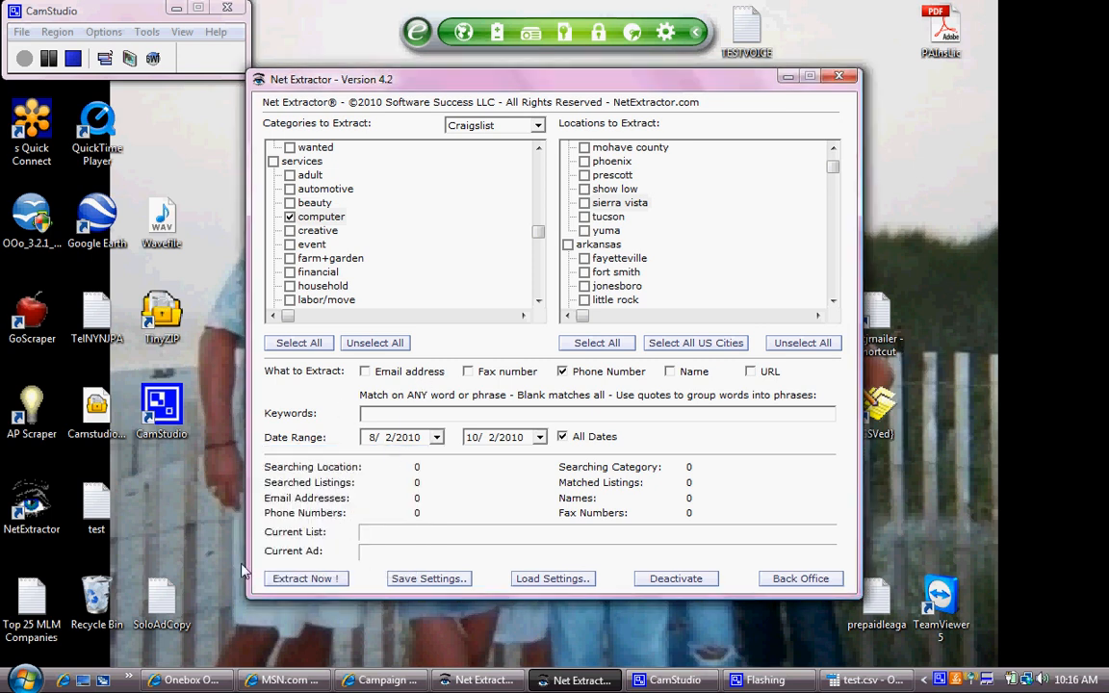
- Start extracting into test.csv, confirm replacing it, and dismiss the failed output file message
{"action": "left_click", "coordinate": [297, 579]}
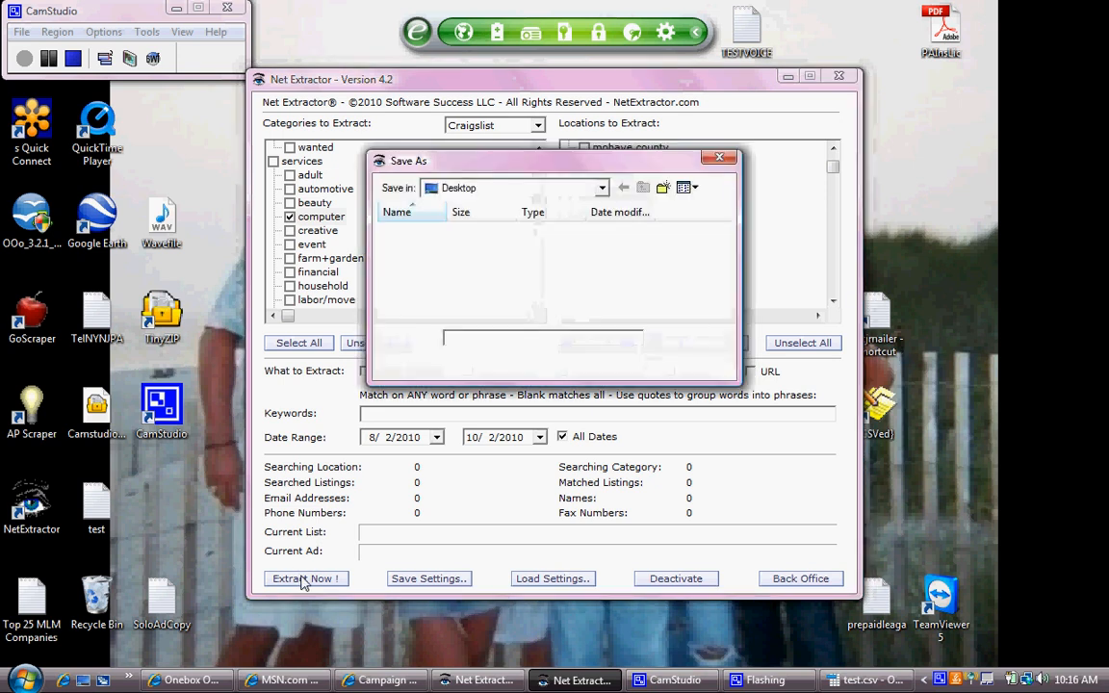
{"action": "type", "text": "tewt"}
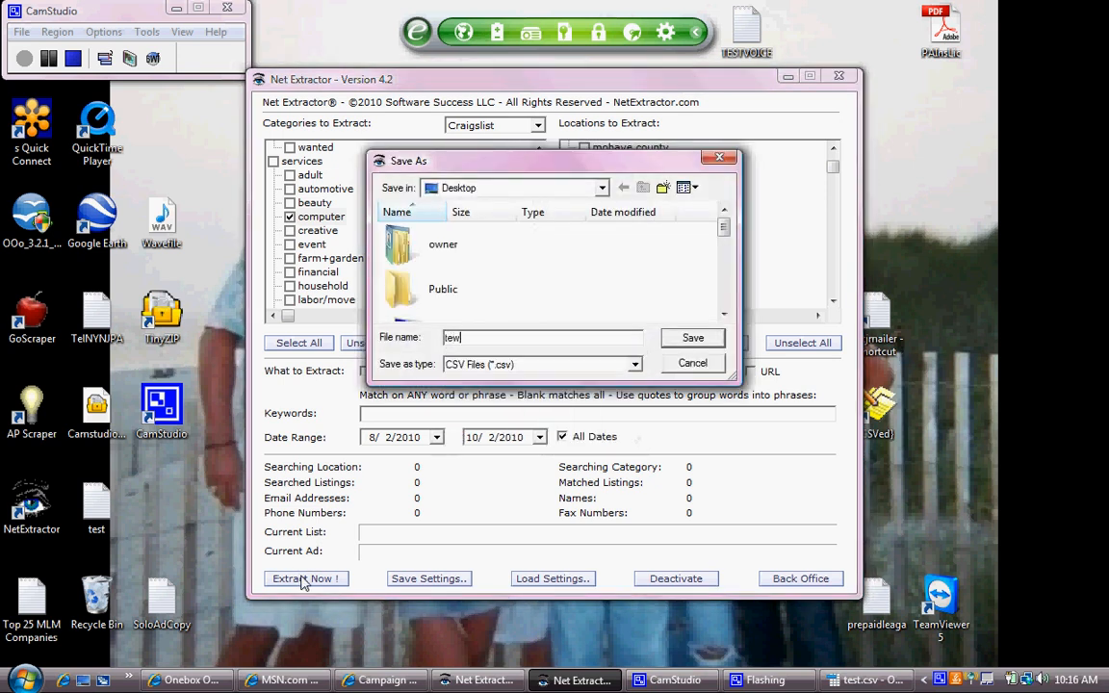
{"action": "key", "text": "BackSpace"}
{"action": "key", "text": "BackSpace"}
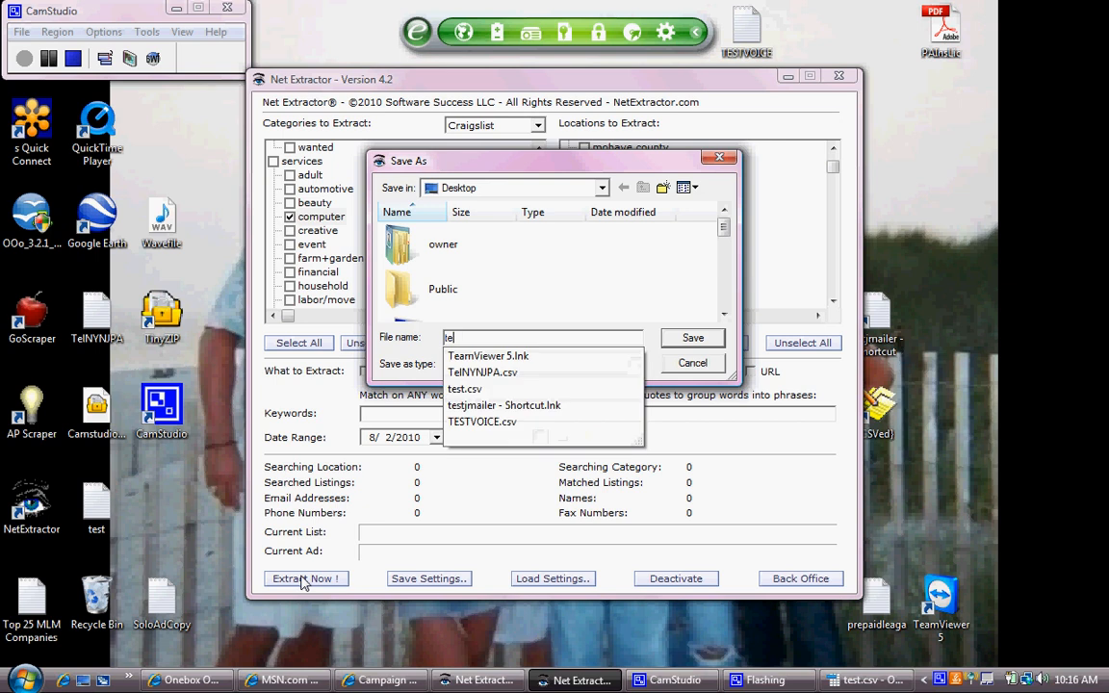
{"action": "type", "text": "st"}
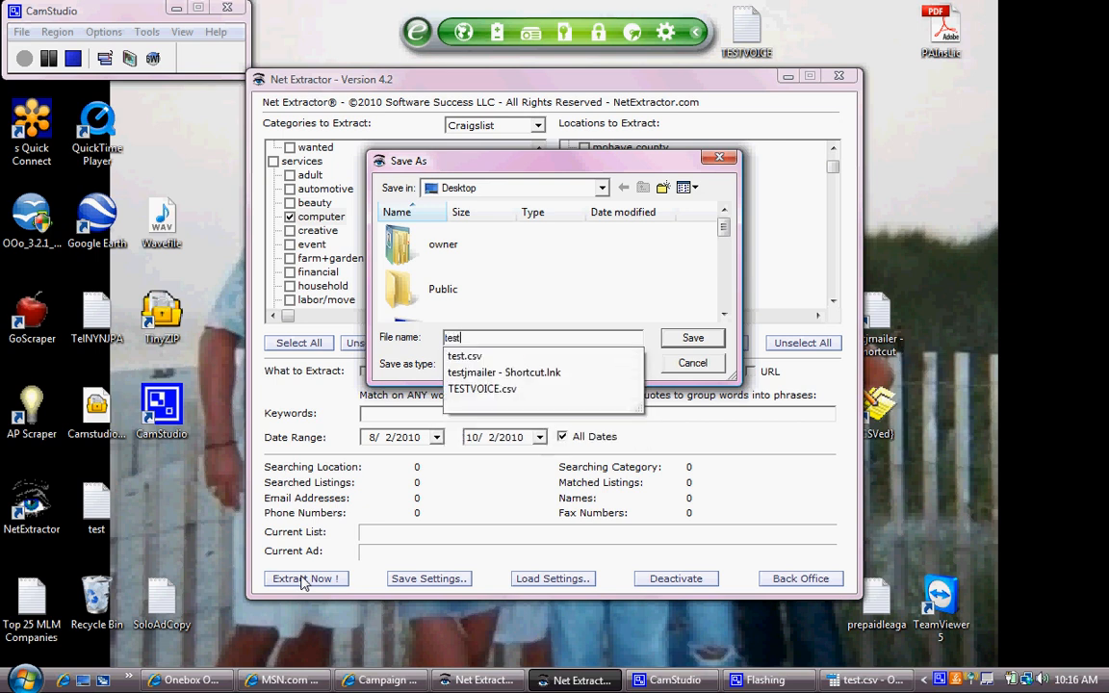
{"action": "key", "text": "Return"}
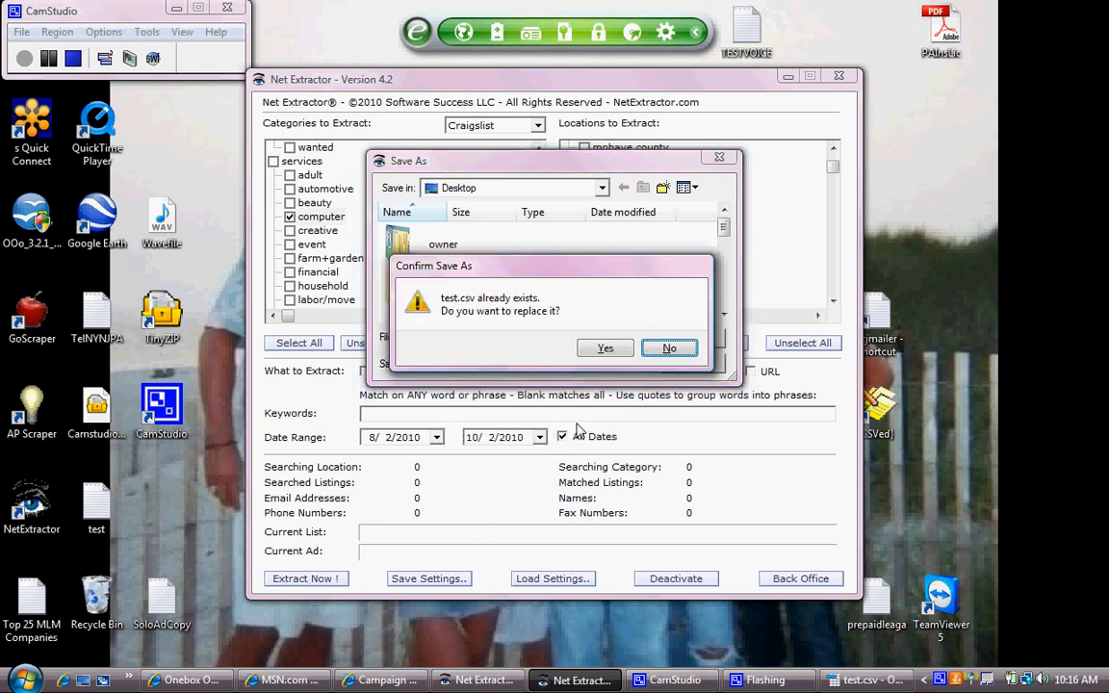
{"action": "left_click", "coordinate": [606, 349]}
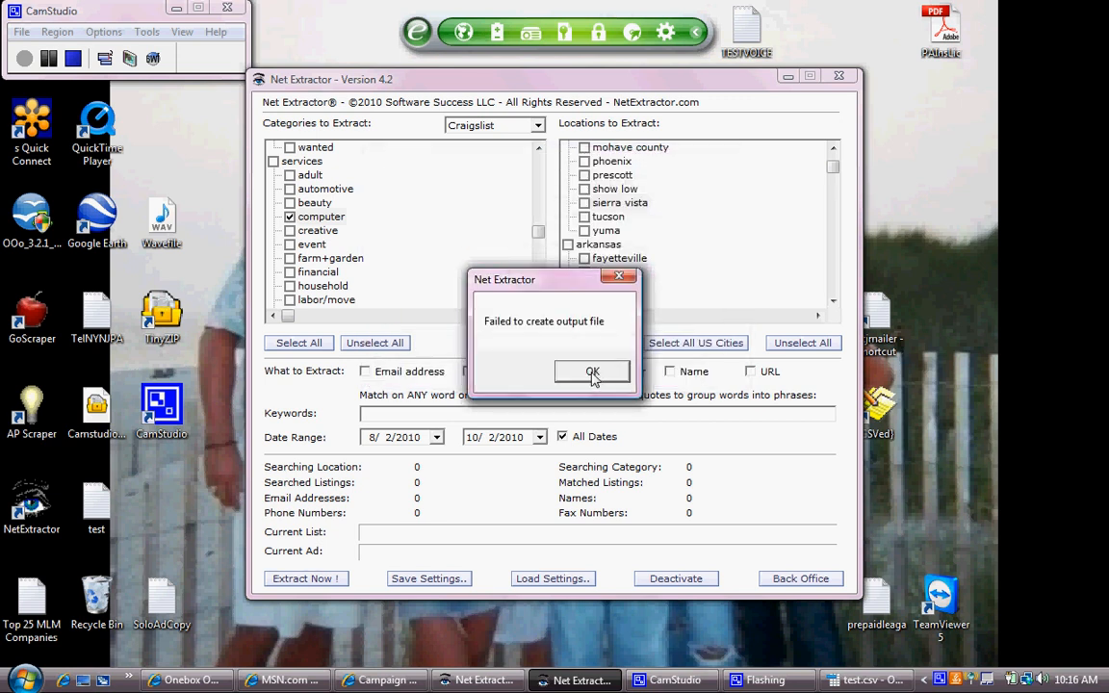
{"action": "left_click", "coordinate": [592, 373]}
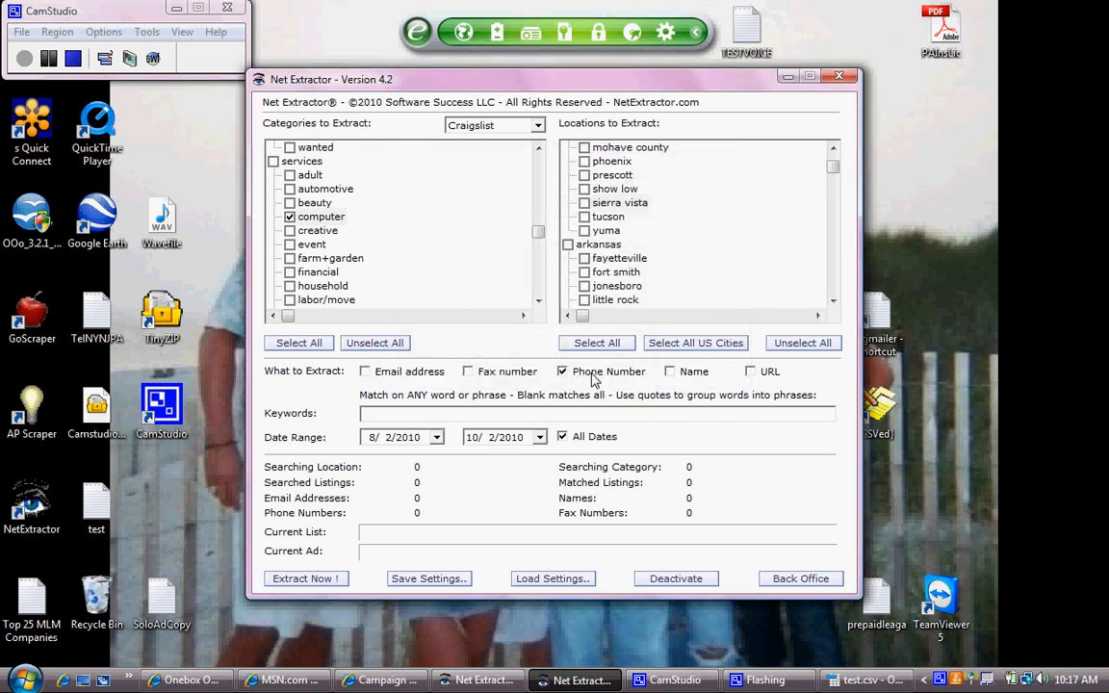
- Restart the extraction with results saved to a new file named test1
{"action": "left_click", "coordinate": [304, 579]}
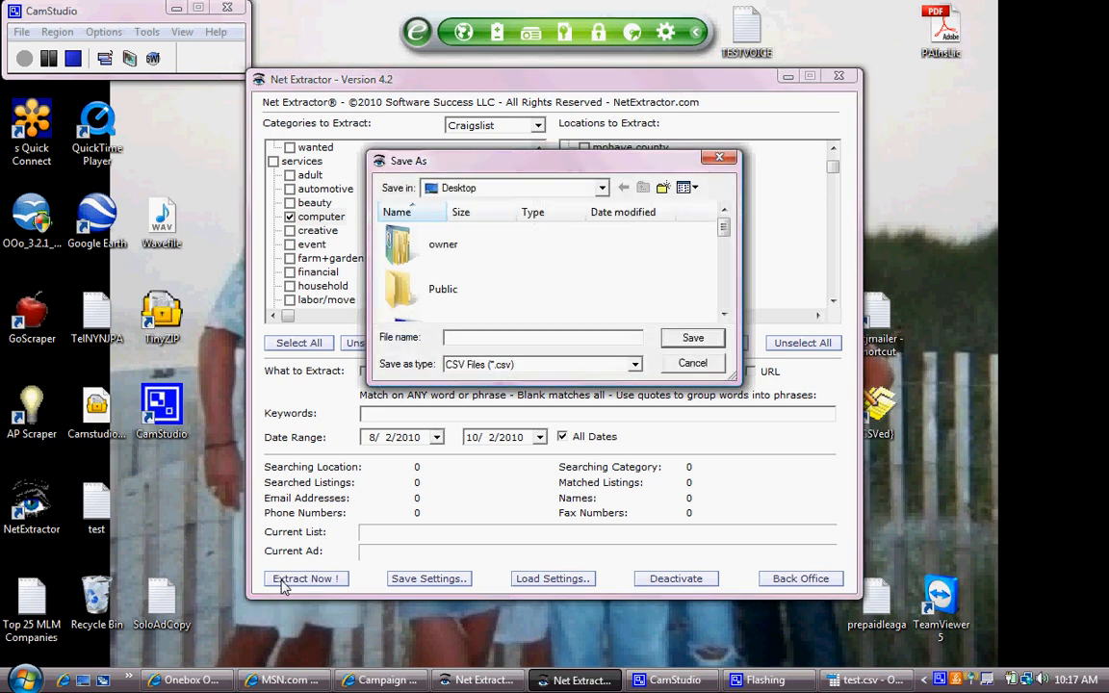
{"action": "type", "text": "test"}
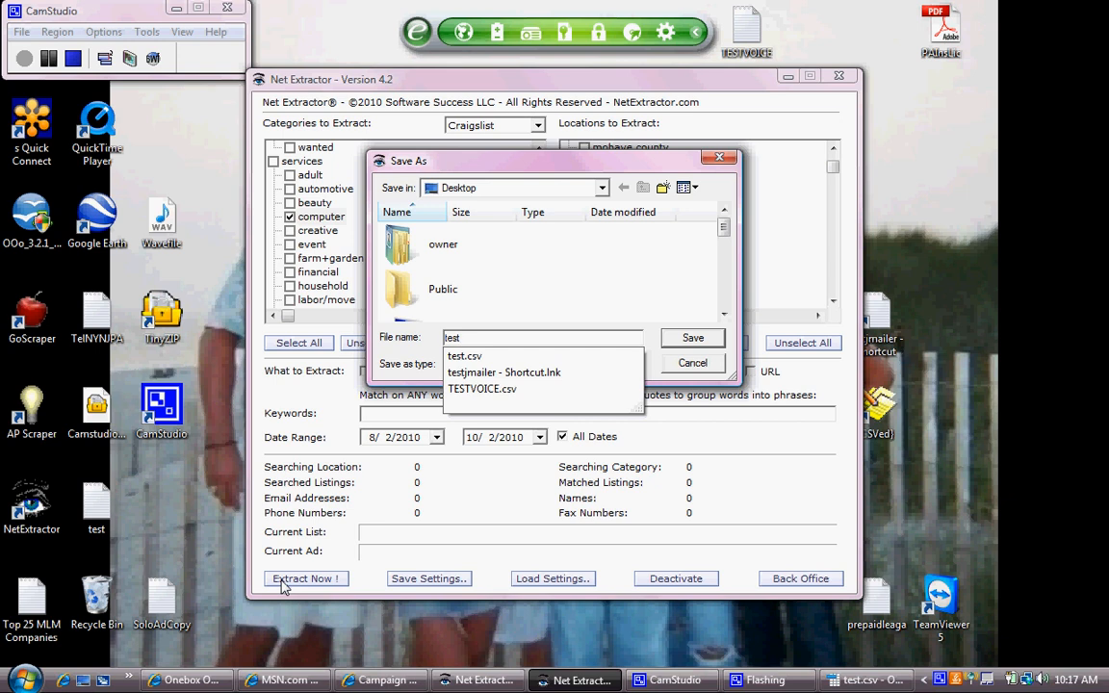
{"action": "type", "text": "1"}
{"action": "key", "text": "Return"}
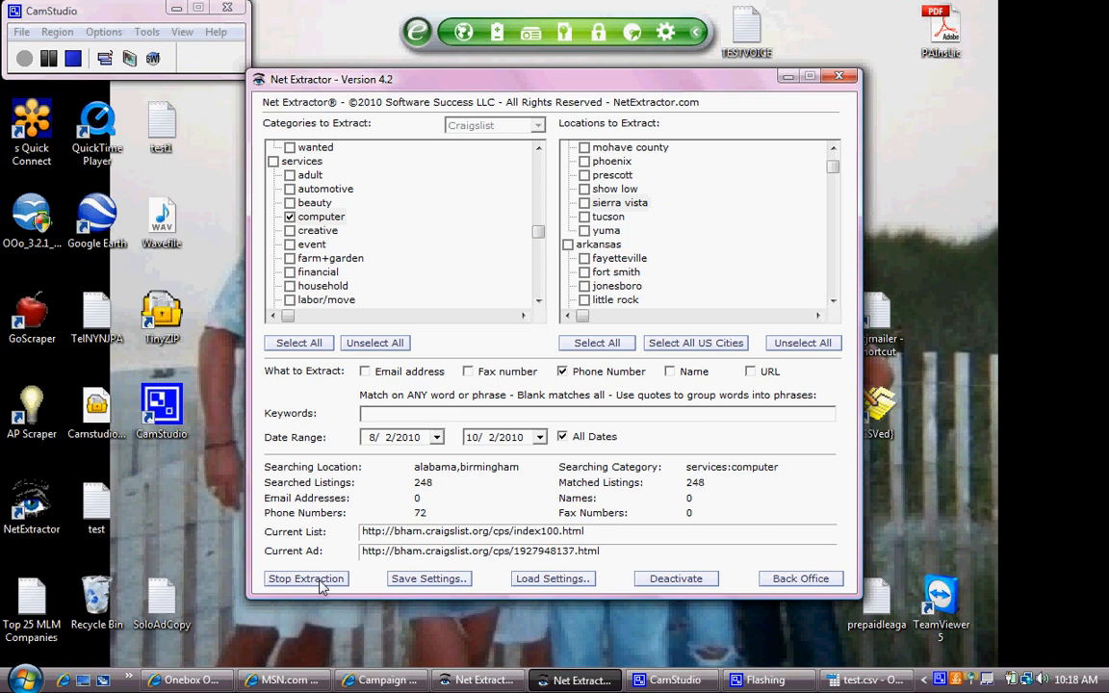
- Stop the extraction at 73 phone numbers, then close Net Extractor answering No to saving settings
{"action": "left_click", "coordinate": [322, 582]}
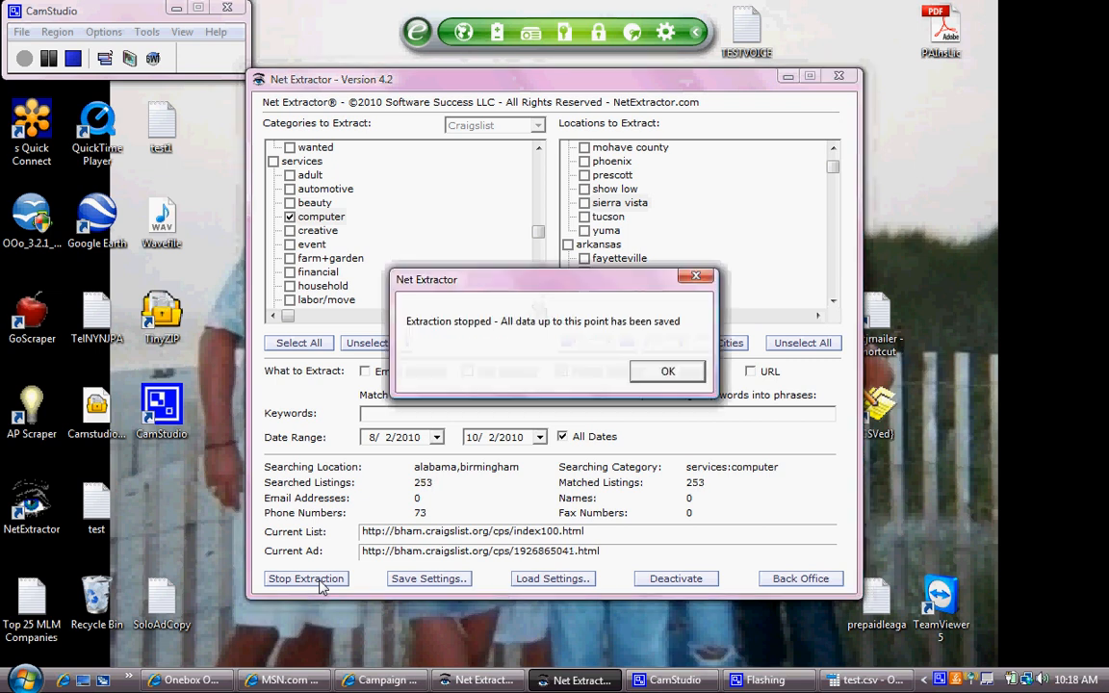
{"action": "left_click", "coordinate": [669, 372]}
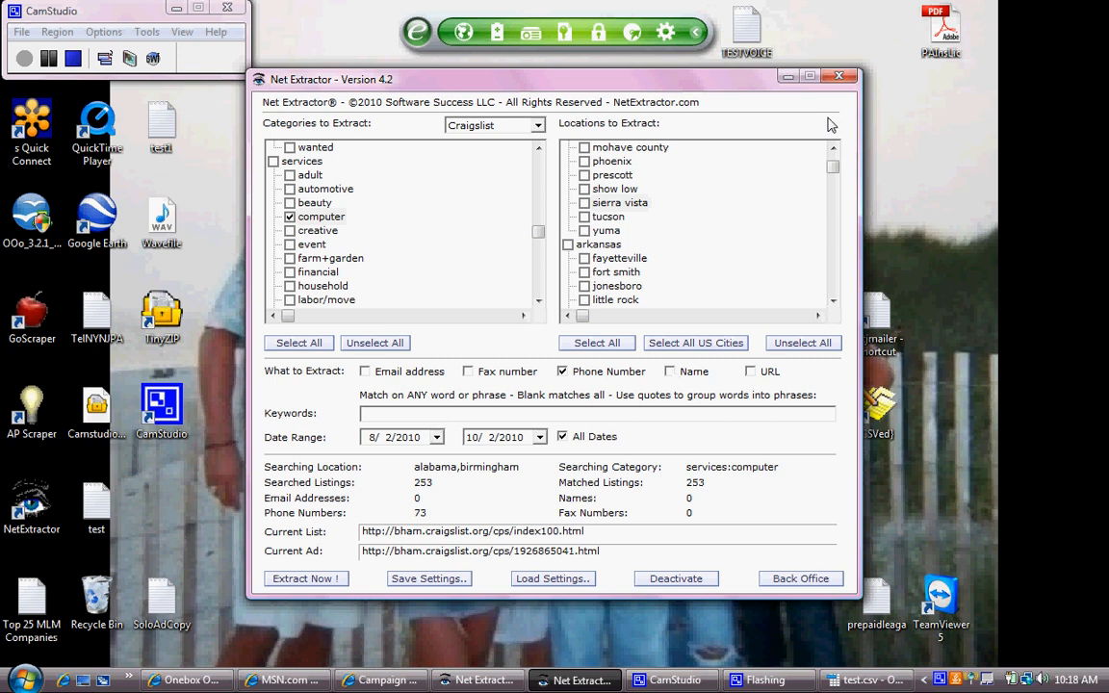
{"action": "left_click", "coordinate": [839, 76]}
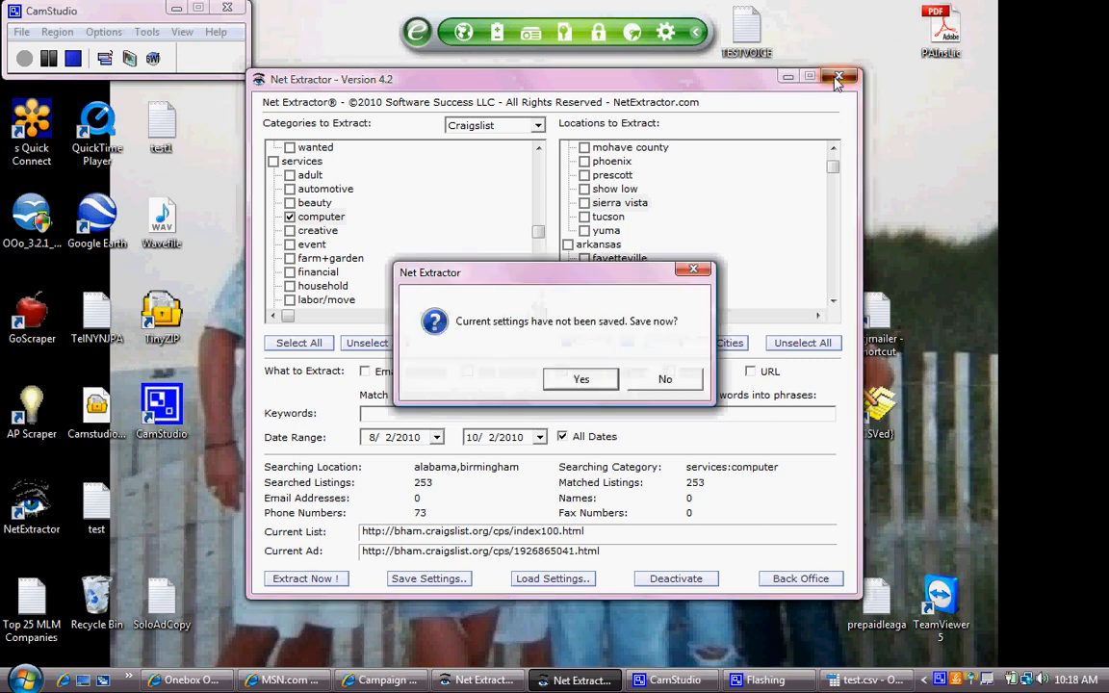
{"action": "left_click", "coordinate": [665, 379]}
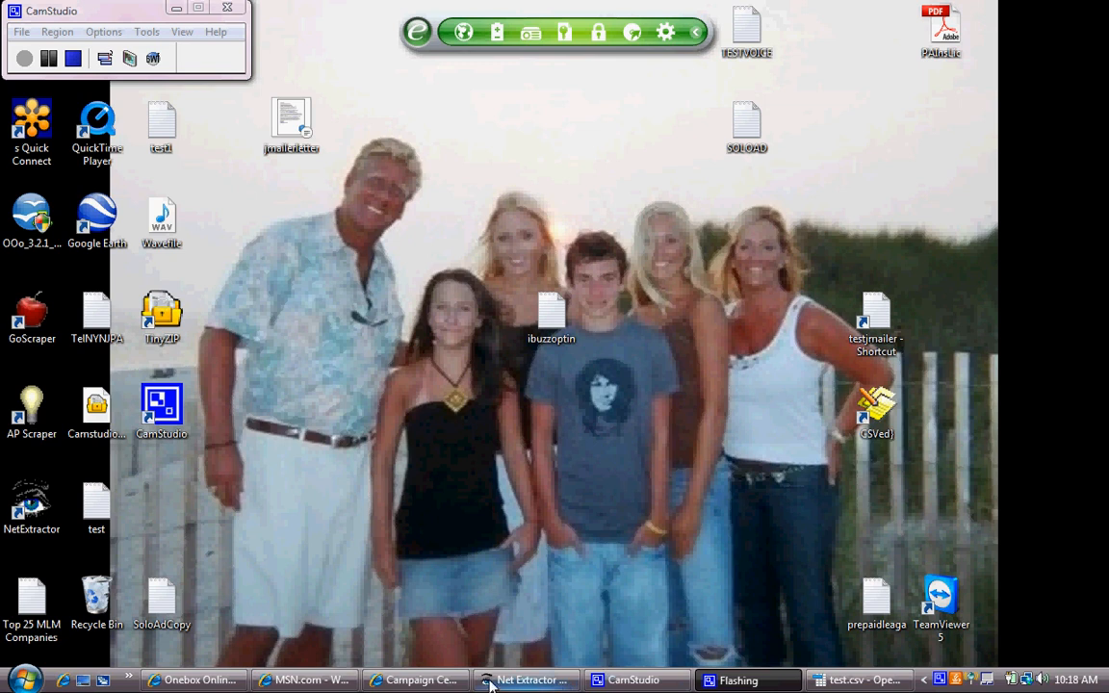
{"action": "left_click", "coordinate": [830, 680]}
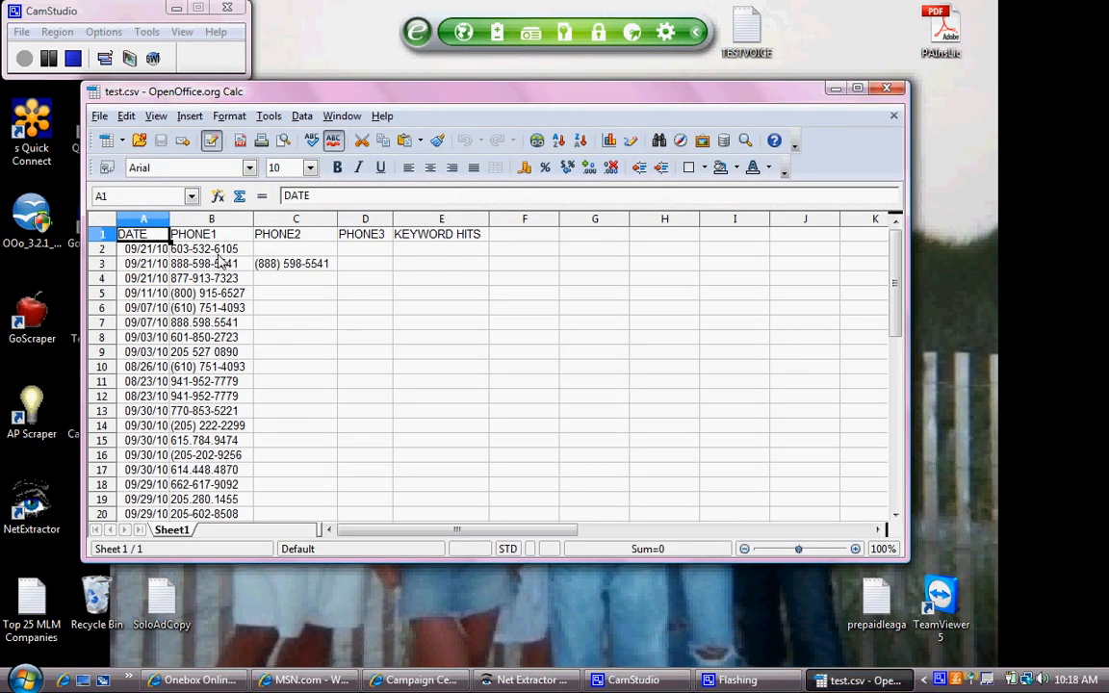
{"action": "left_click_drag", "start_coordinate": [212, 248], "coordinate": [183, 308]}
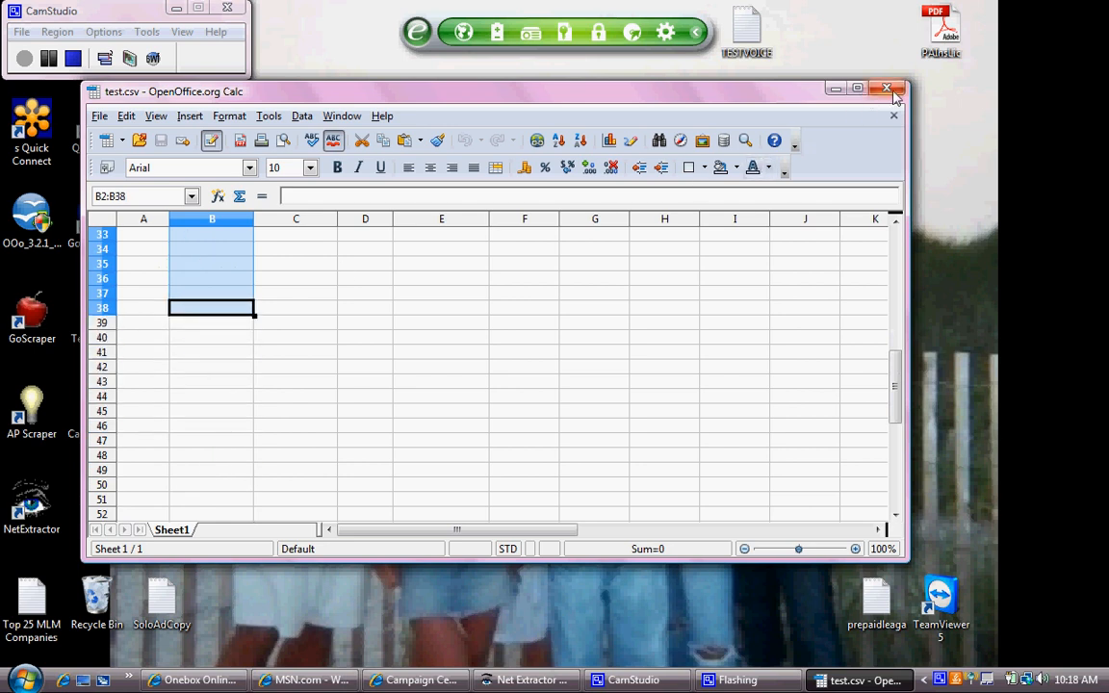
{"action": "left_click", "coordinate": [886, 89]}
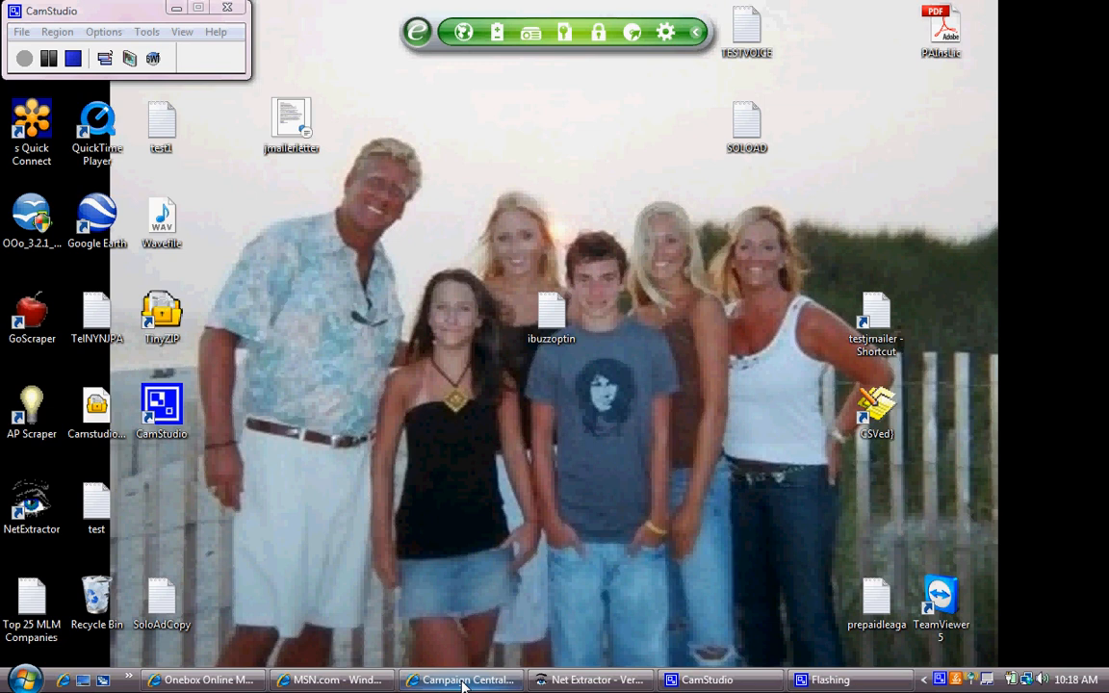
- Set Campaign Central's Within filter to Past Month and scroll through the campaign list
{"action": "left_click", "coordinate": [463, 682]}
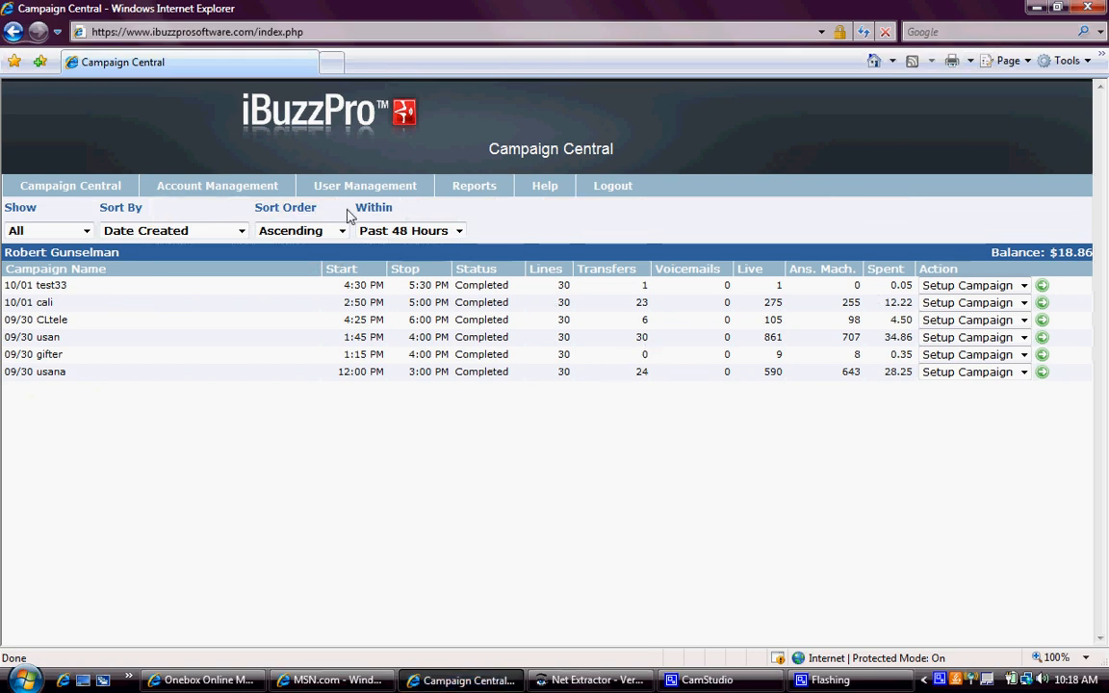
{"action": "left_click", "coordinate": [460, 233]}
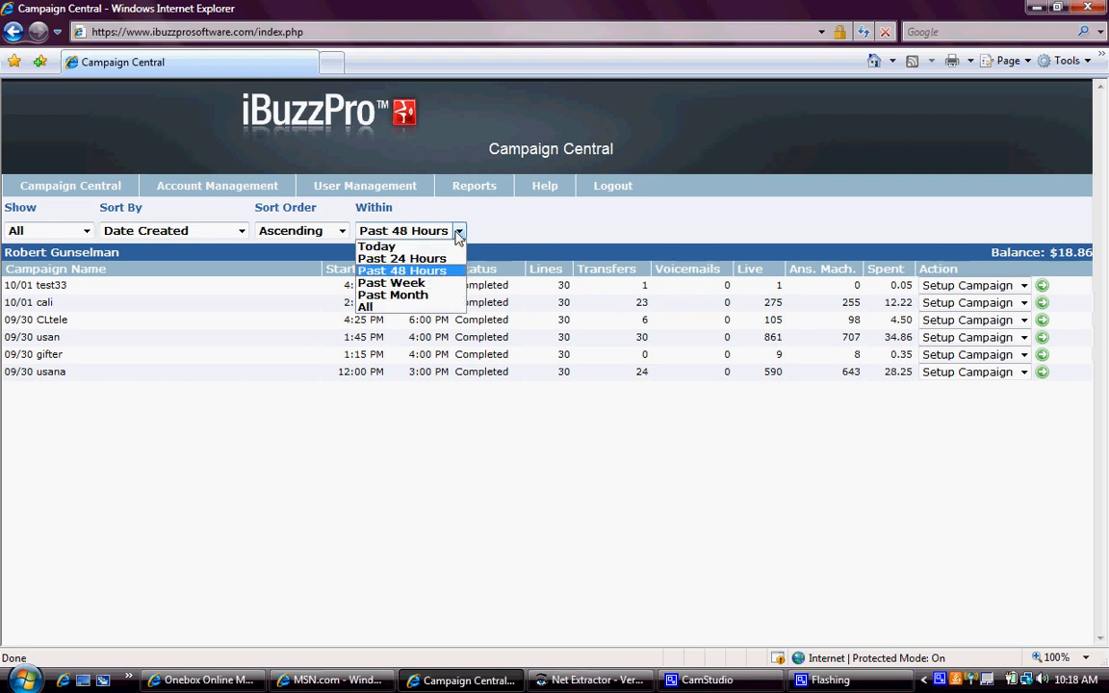
{"action": "left_click", "coordinate": [442, 297]}
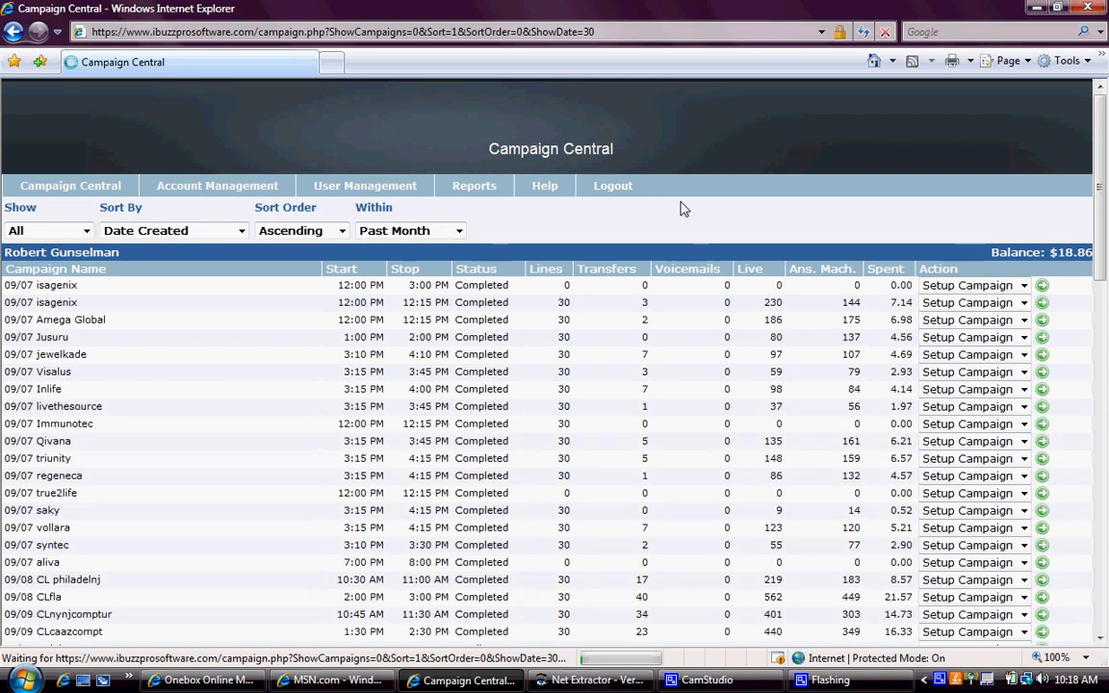
{"action": "scroll", "coordinate": [826, 234], "scroll_direction": "down", "scroll_amount": 10}
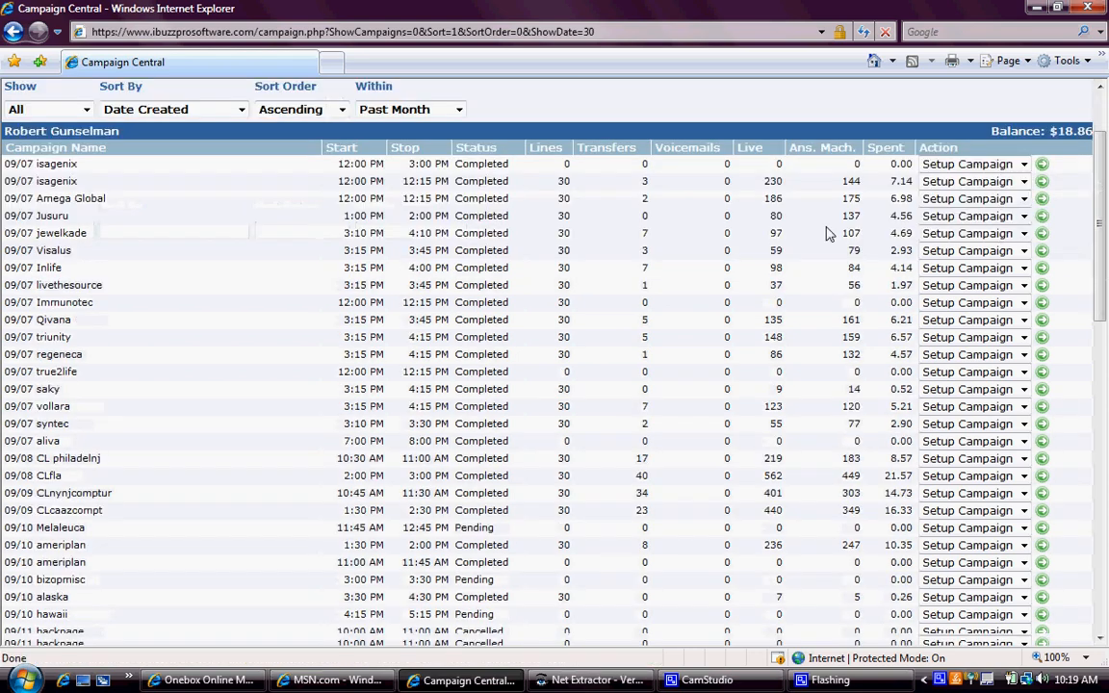
{"action": "scroll", "coordinate": [826, 234], "scroll_direction": "down", "scroll_amount": 4}
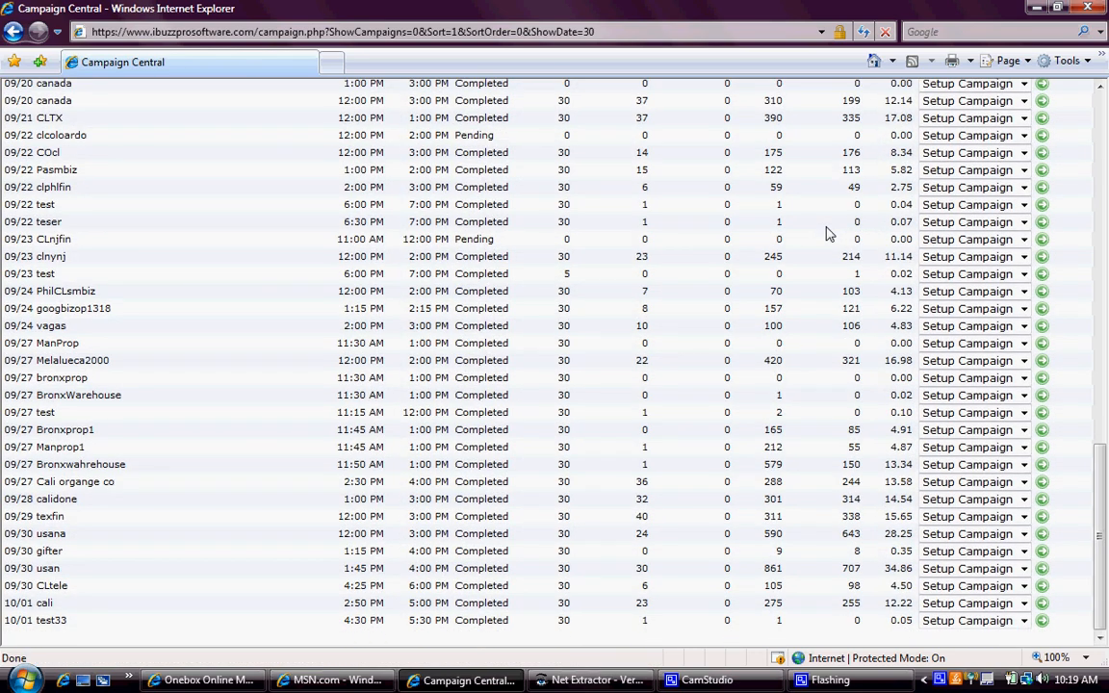
{"action": "scroll", "coordinate": [826, 234], "scroll_direction": "up", "scroll_amount": 14}
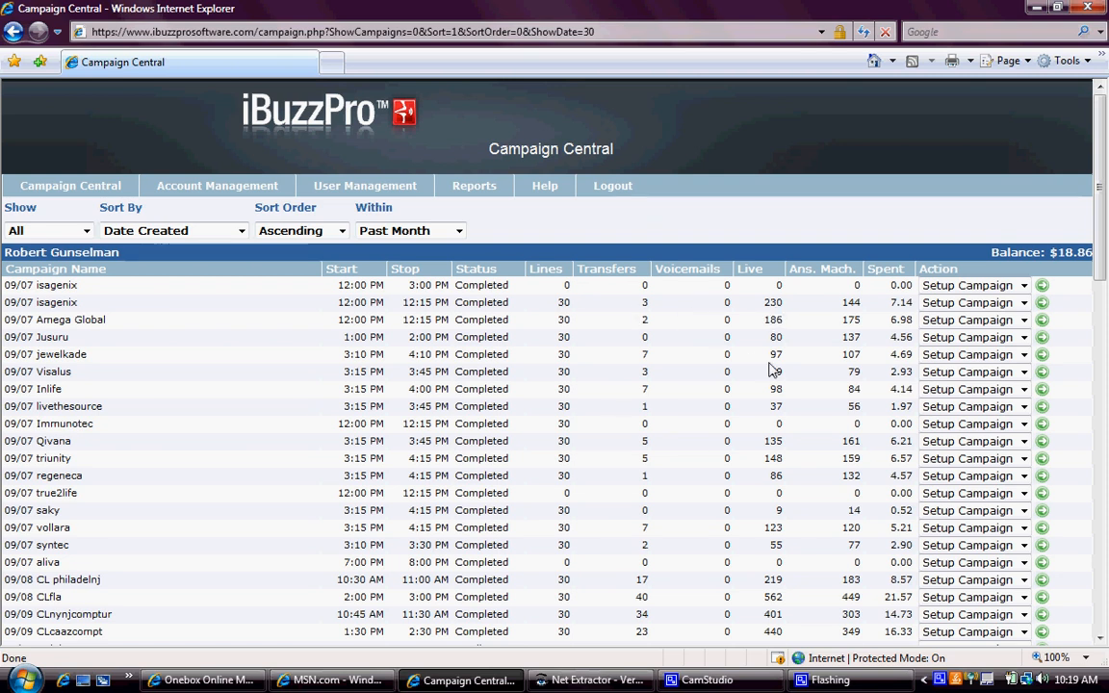
{"action": "scroll", "coordinate": [749, 472], "scroll_direction": "down", "scroll_amount": 3}
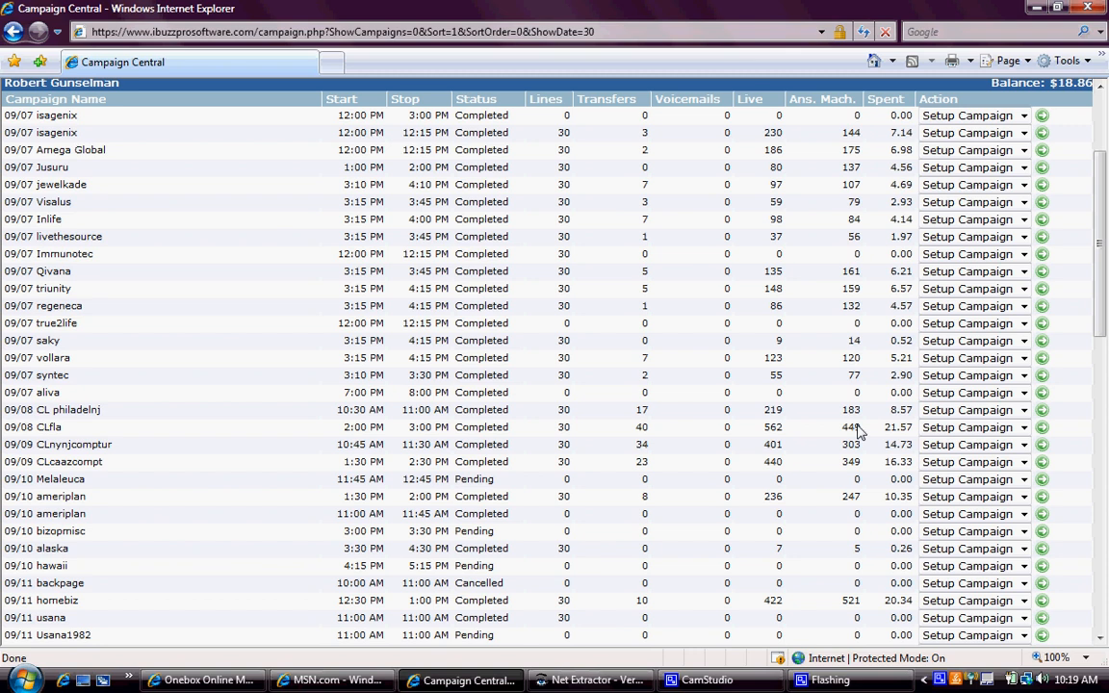
{"action": "scroll", "coordinate": [860, 431], "scroll_direction": "up", "scroll_amount": 3}
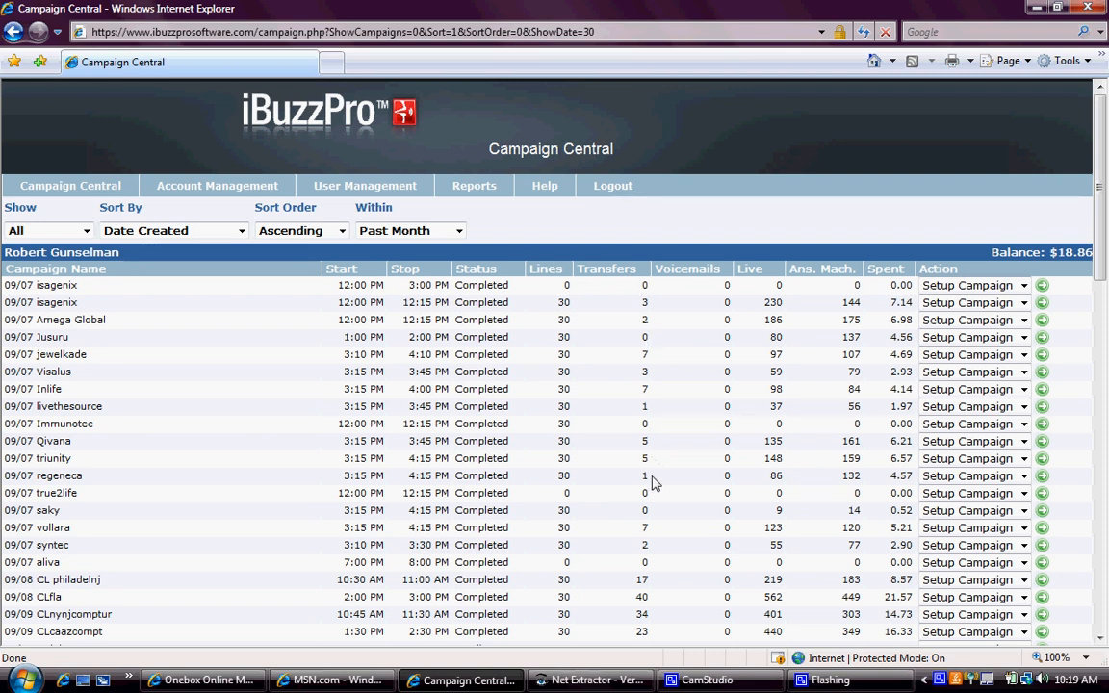
{"action": "scroll", "coordinate": [648, 500], "scroll_direction": "down", "scroll_amount": 3}
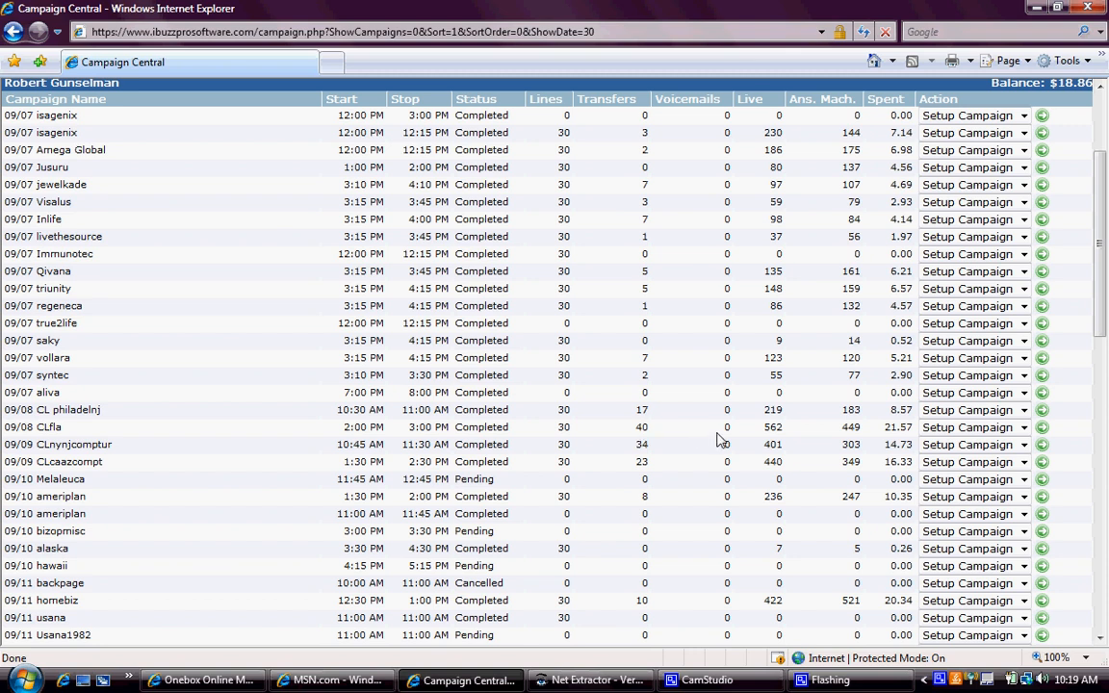
{"action": "scroll", "coordinate": [704, 368], "scroll_direction": "up", "scroll_amount": 3}
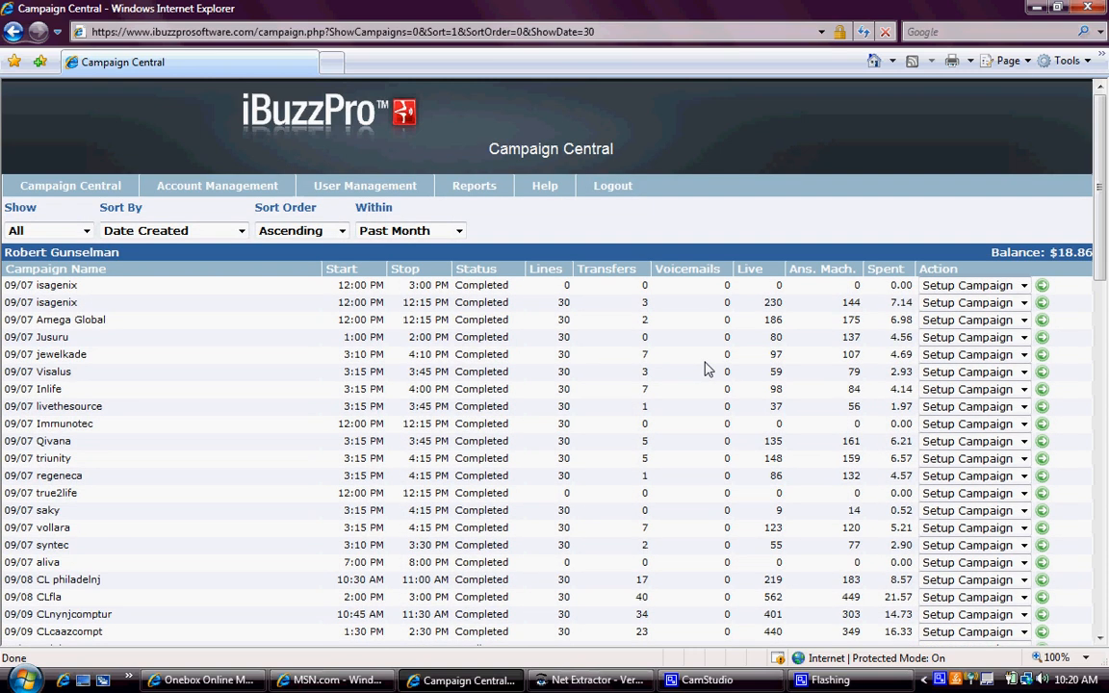
- Narrow the campaign list to the past 24 hours, showing cali and test33
{"action": "left_click", "coordinate": [460, 232]}
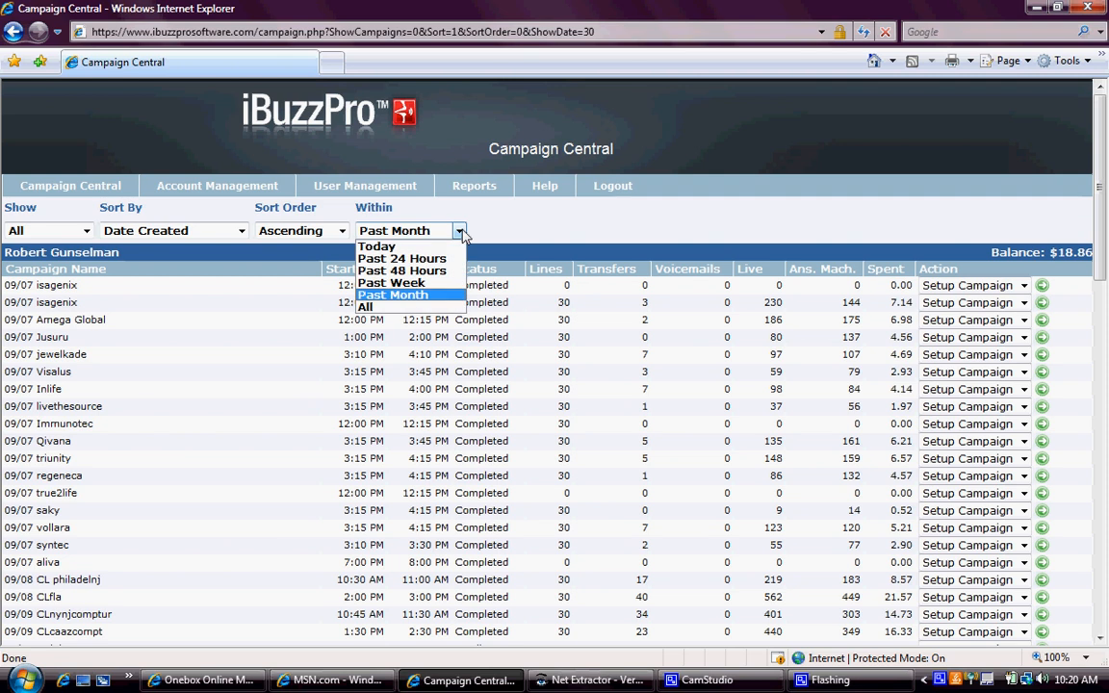
{"action": "left_click", "coordinate": [402, 259]}
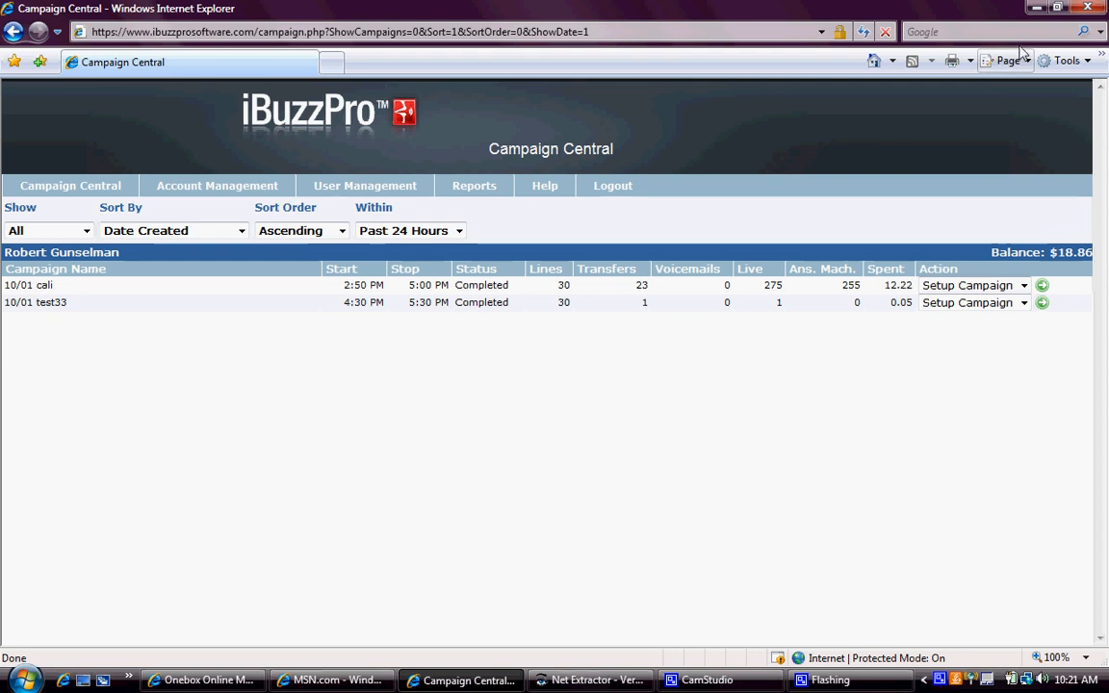
- Start adding a new campaign and accept the terms of service
{"action": "mouse_move", "coordinate": [53, 194]}
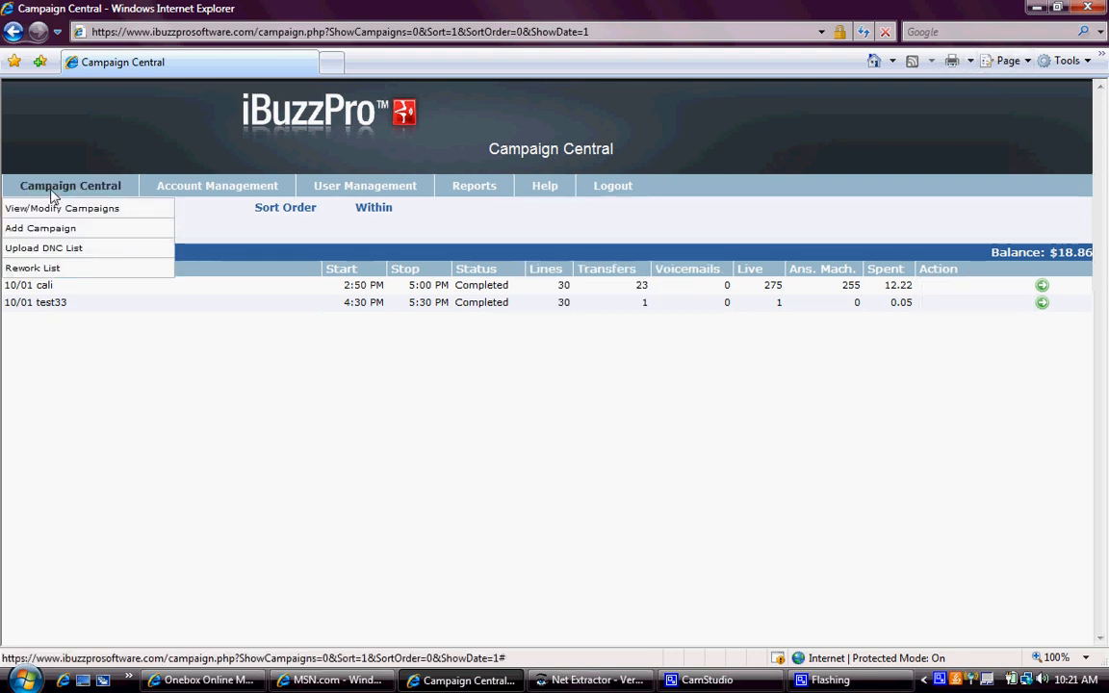
{"action": "left_click", "coordinate": [50, 235]}
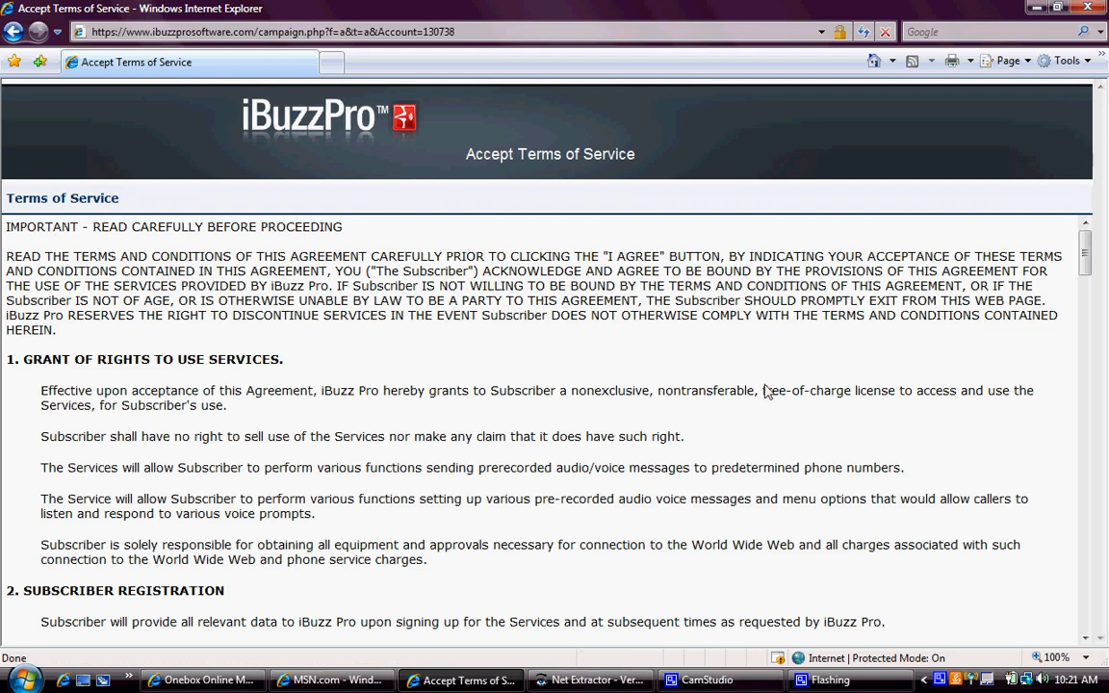
{"action": "left_click_drag", "start_coordinate": [1085, 258], "coordinate": [1085, 605]}
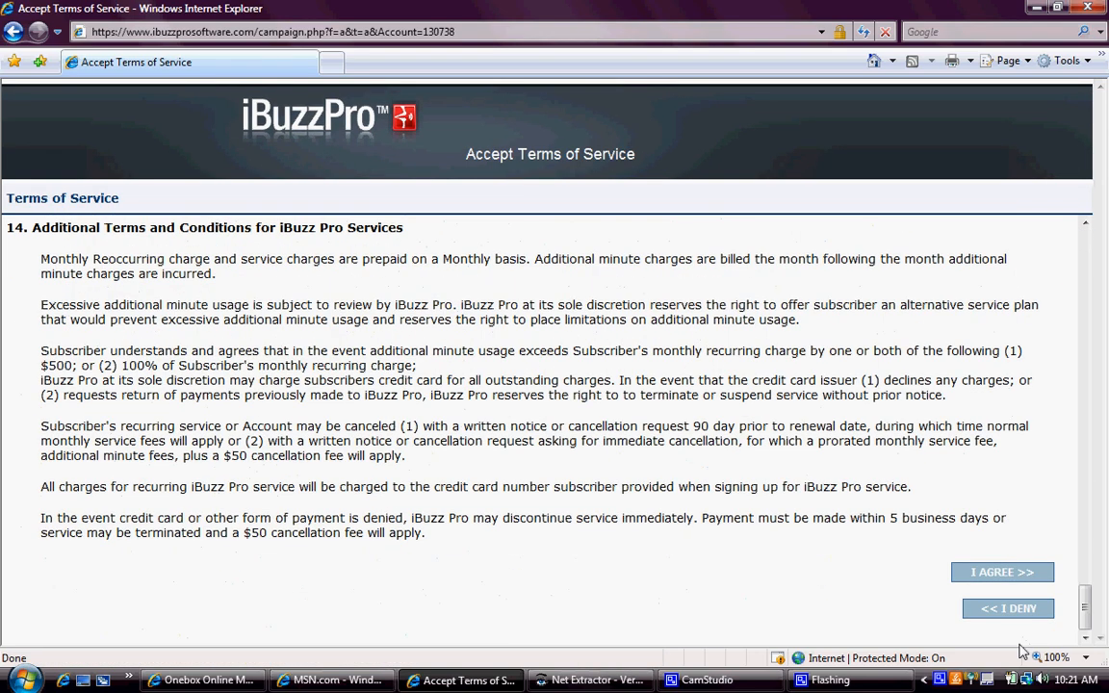
{"action": "left_click", "coordinate": [986, 572]}
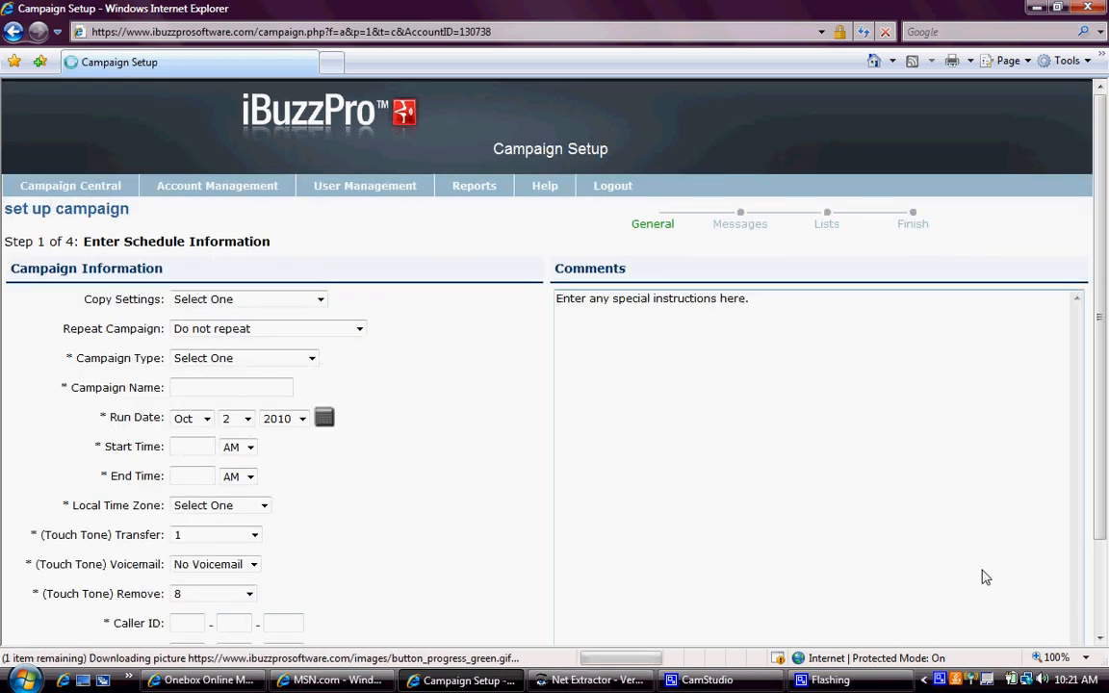
- Make the campaign type live and answering machines and name it test111
{"action": "left_click", "coordinate": [312, 358]}
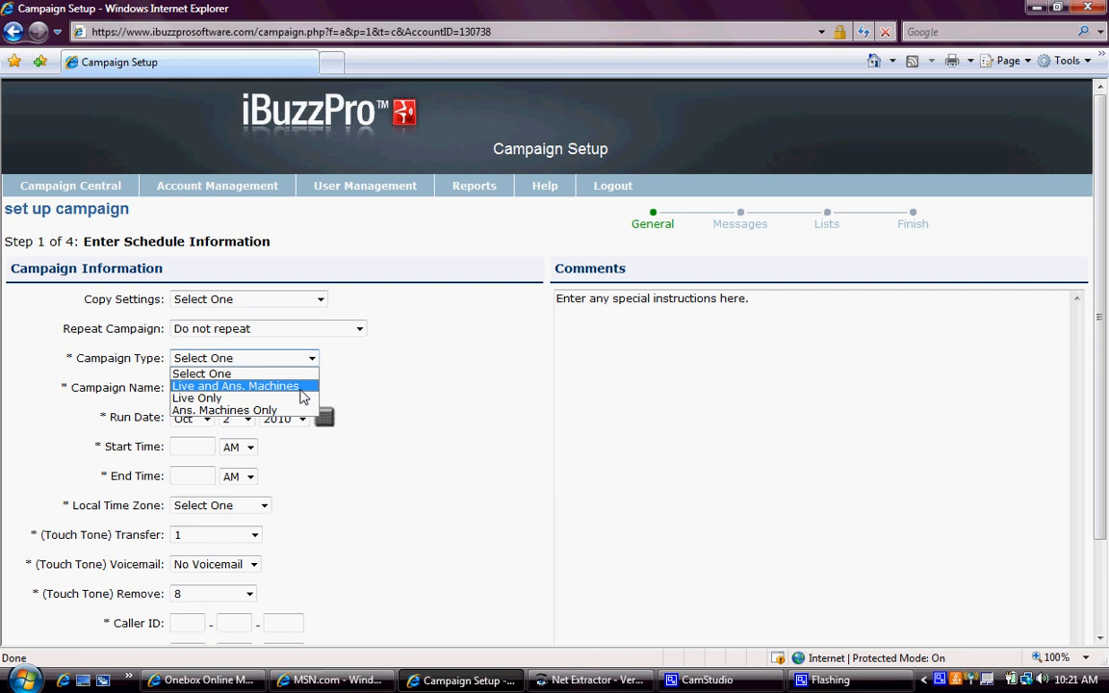
{"action": "left_click", "coordinate": [300, 389]}
{"action": "left_click", "coordinate": [277, 390]}
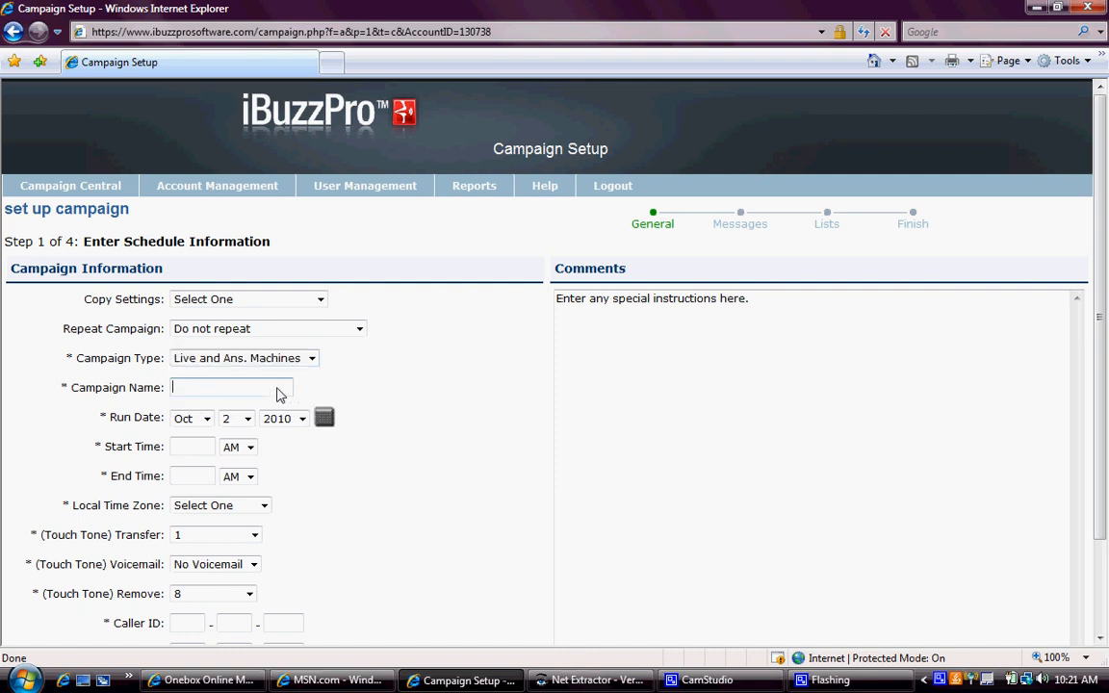
{"action": "type", "text": "test111"}
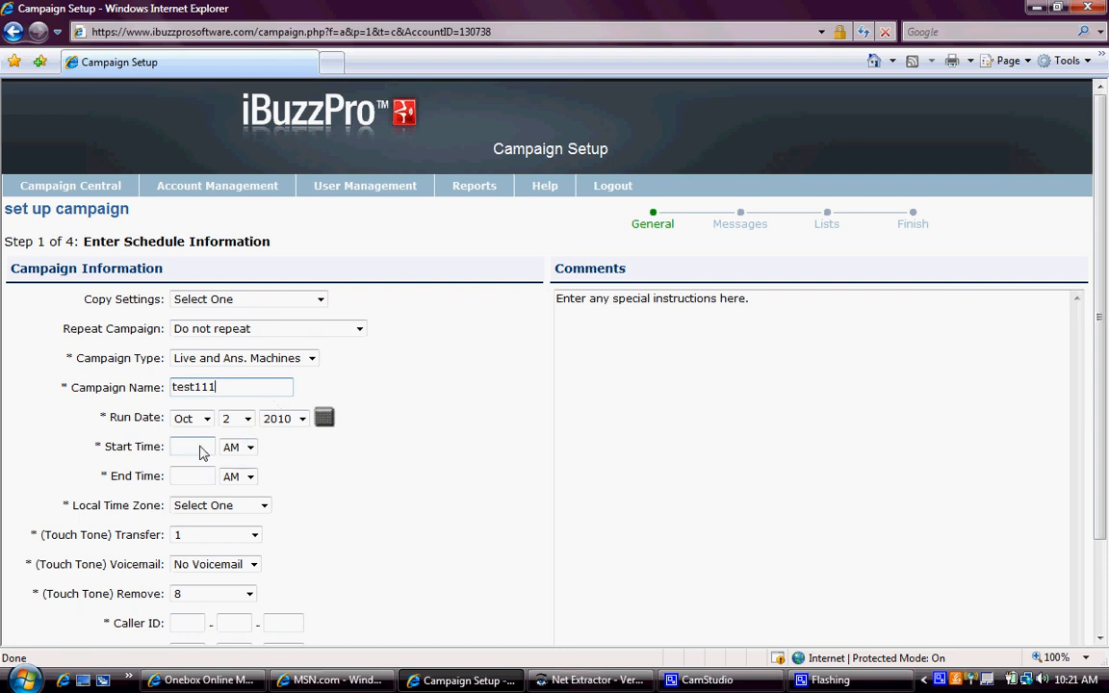
- Schedule the campaign from 11 AM to 1 PM in Eastern Time
{"action": "left_click", "coordinate": [202, 452]}
{"action": "key", "text": "Tab"}
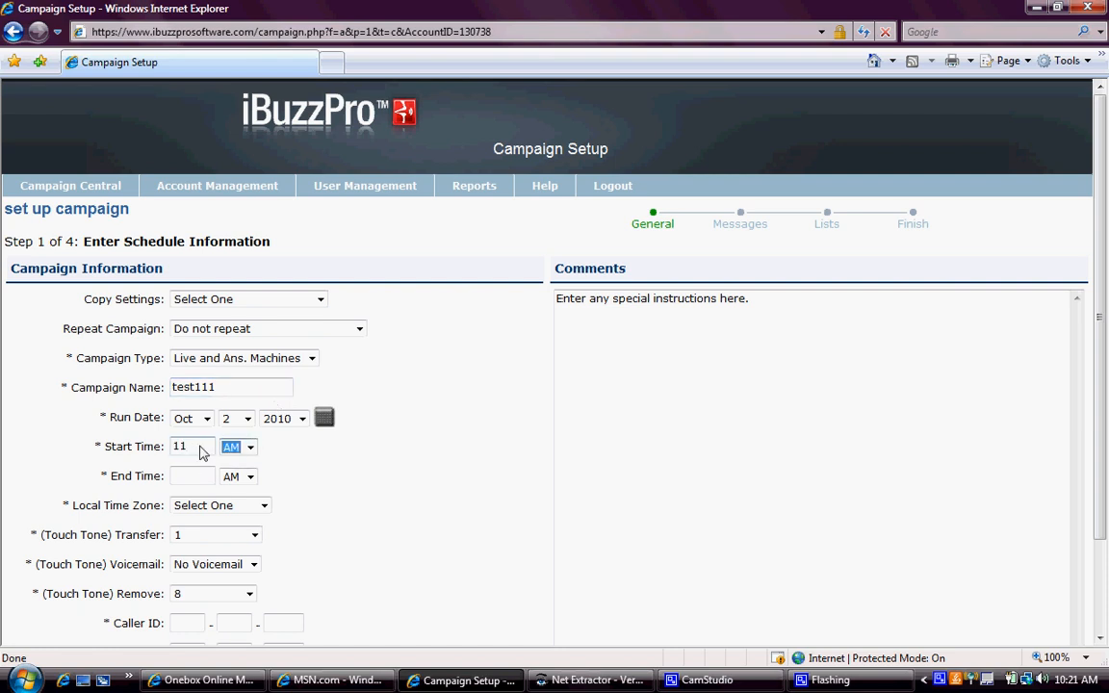
{"action": "key", "text": "Tab"}
{"action": "type", "text": "1"}
{"action": "key", "text": "Tab"}
{"action": "key", "text": "Tab"}
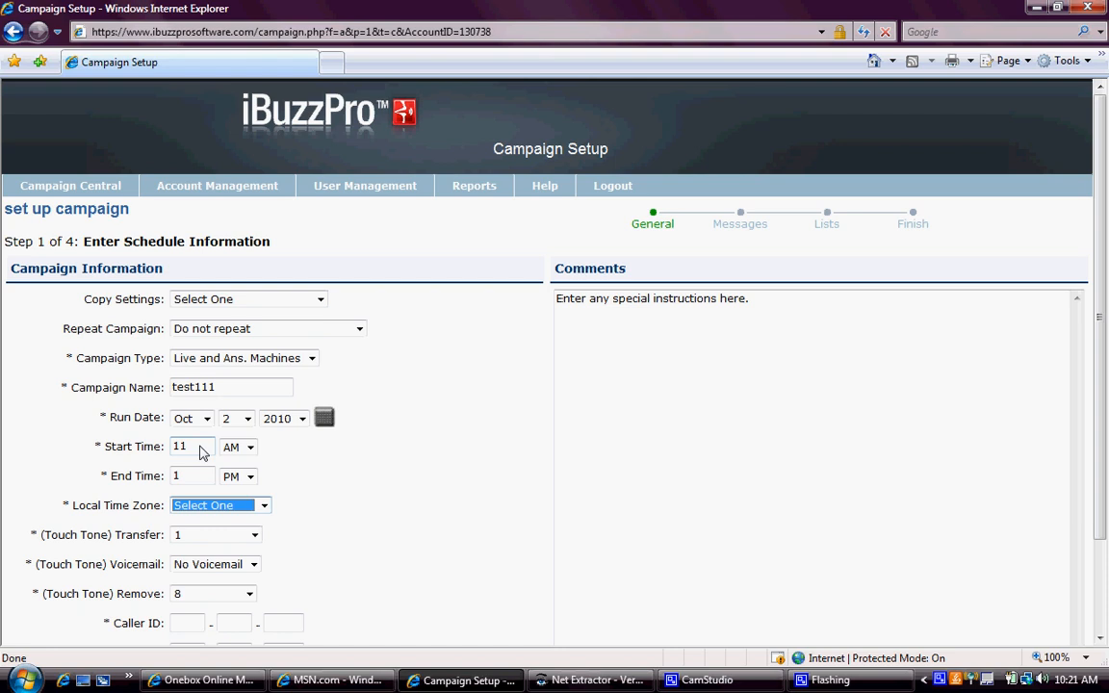
{"action": "key", "text": "Down"}
{"action": "key", "text": "Tab"}
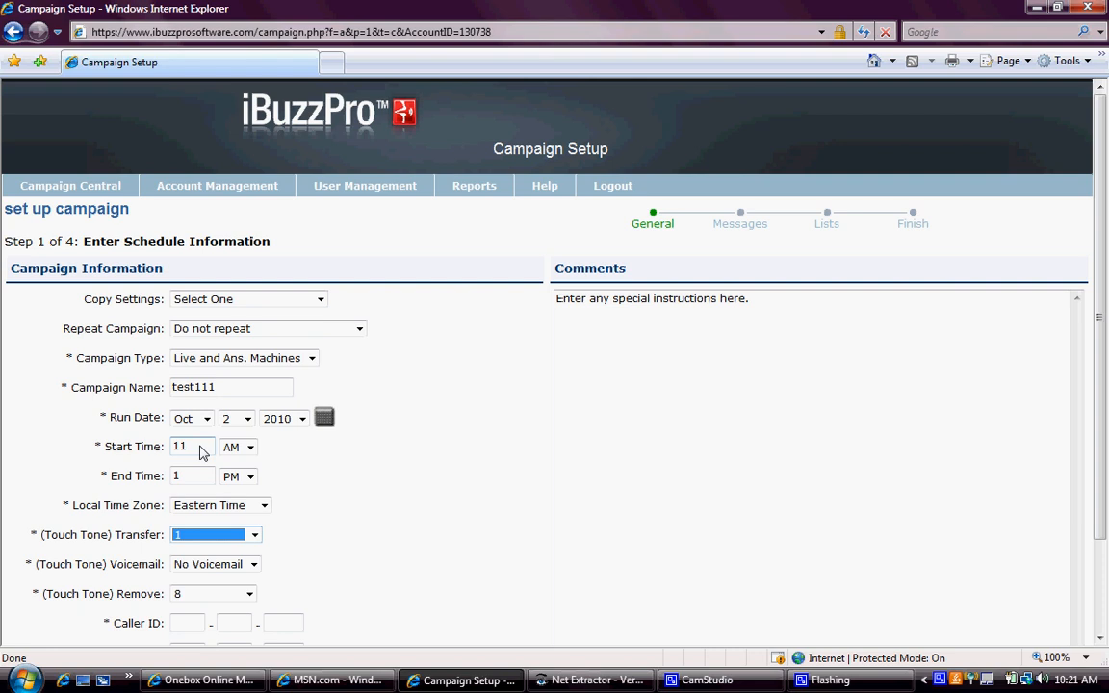
- Keep No Voicemail and remove key 9, then enter the caller ID number
{"action": "key", "text": "Tab"}
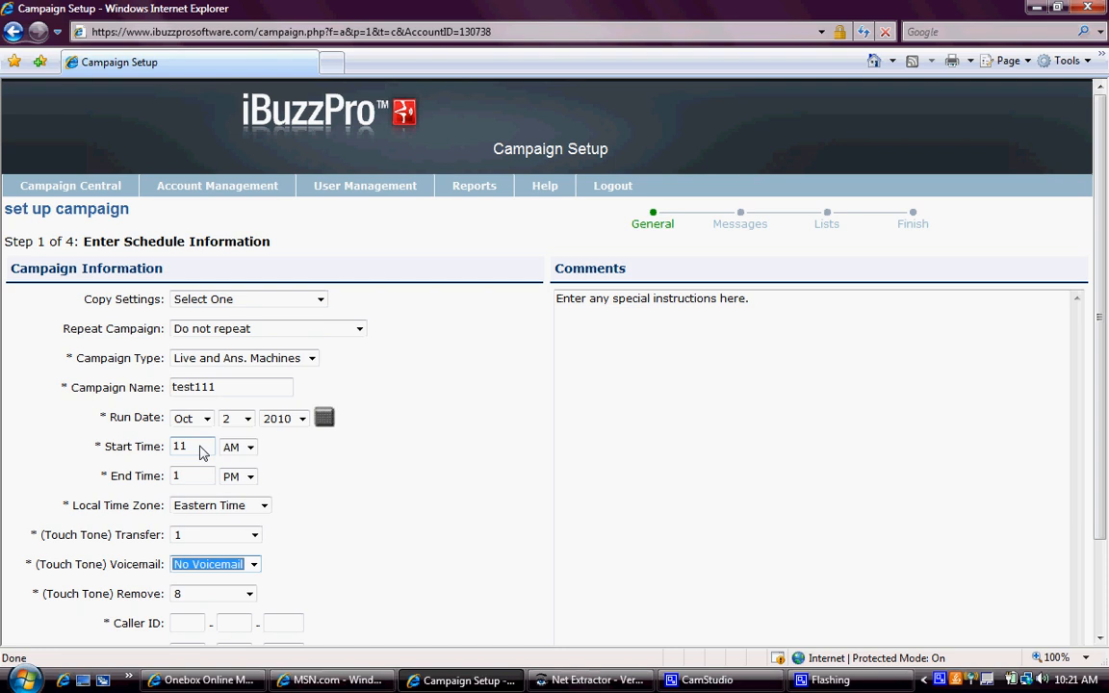
{"action": "key", "text": "Tab"}
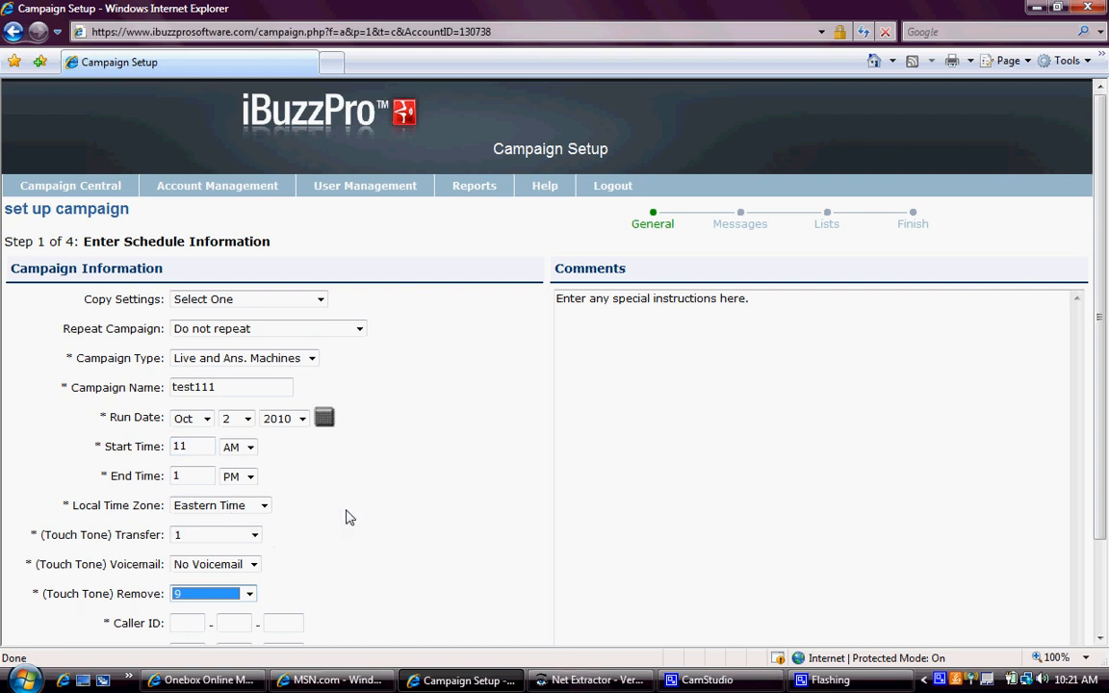
{"action": "scroll", "coordinate": [349, 518], "scroll_direction": "down", "scroll_amount": 2}
{"action": "key", "text": "Tab"}
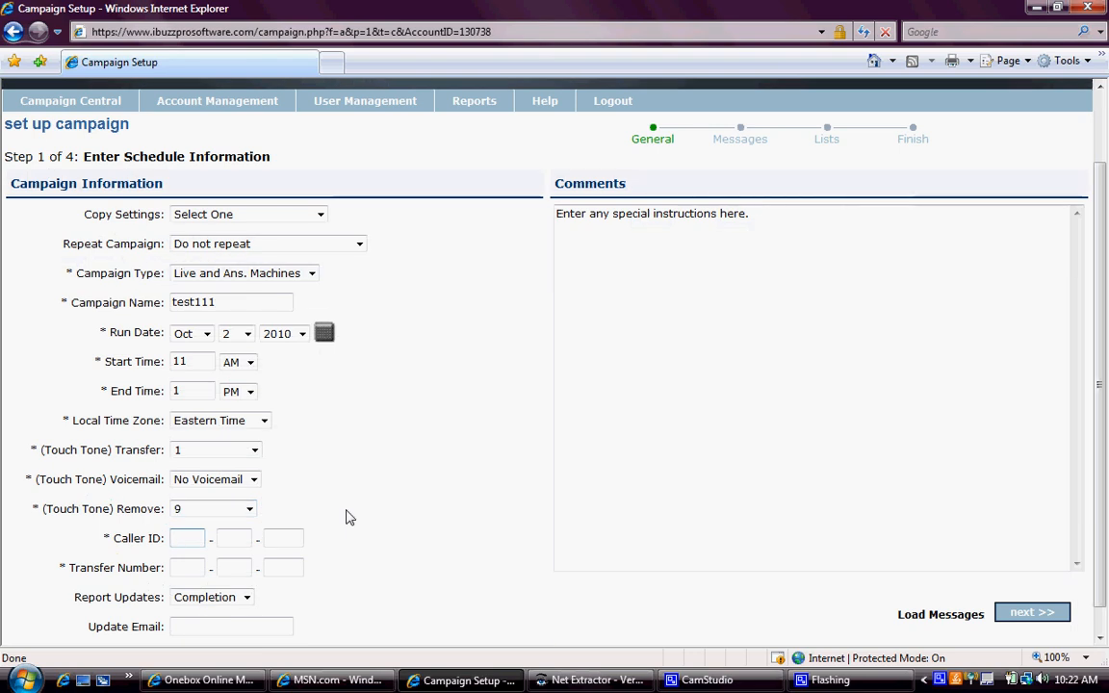
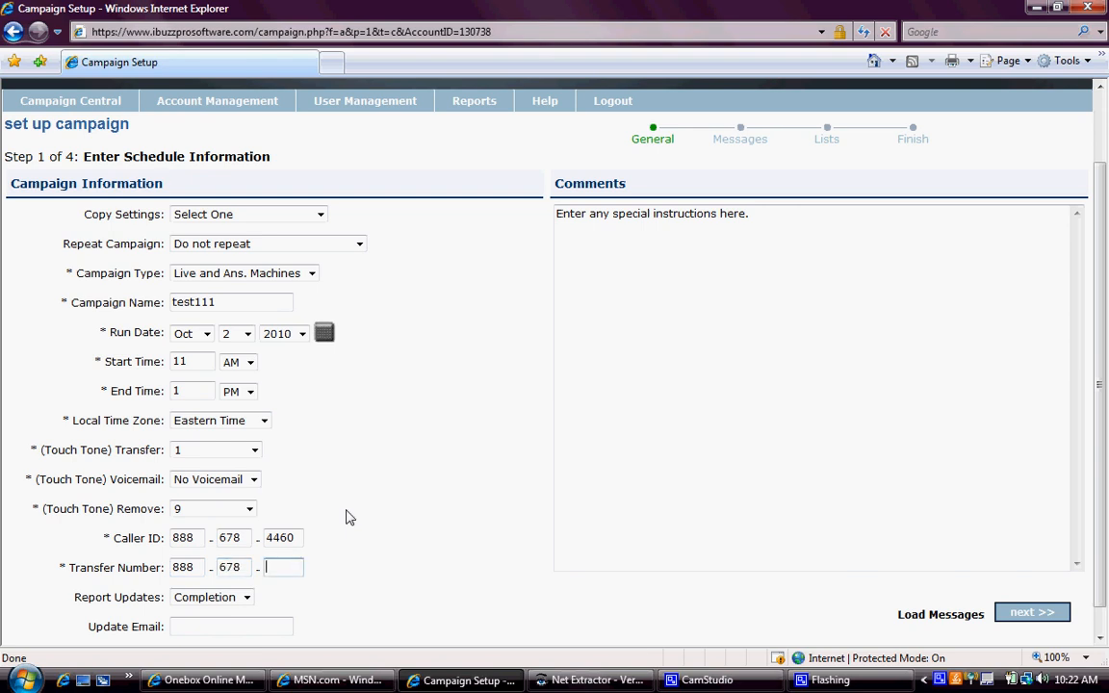
- Save the schedule, choose 09/16 Live Answer 12 and 09/16 Answering Machine 13 messages, and continue
{"action": "left_click", "coordinate": [1016, 616]}
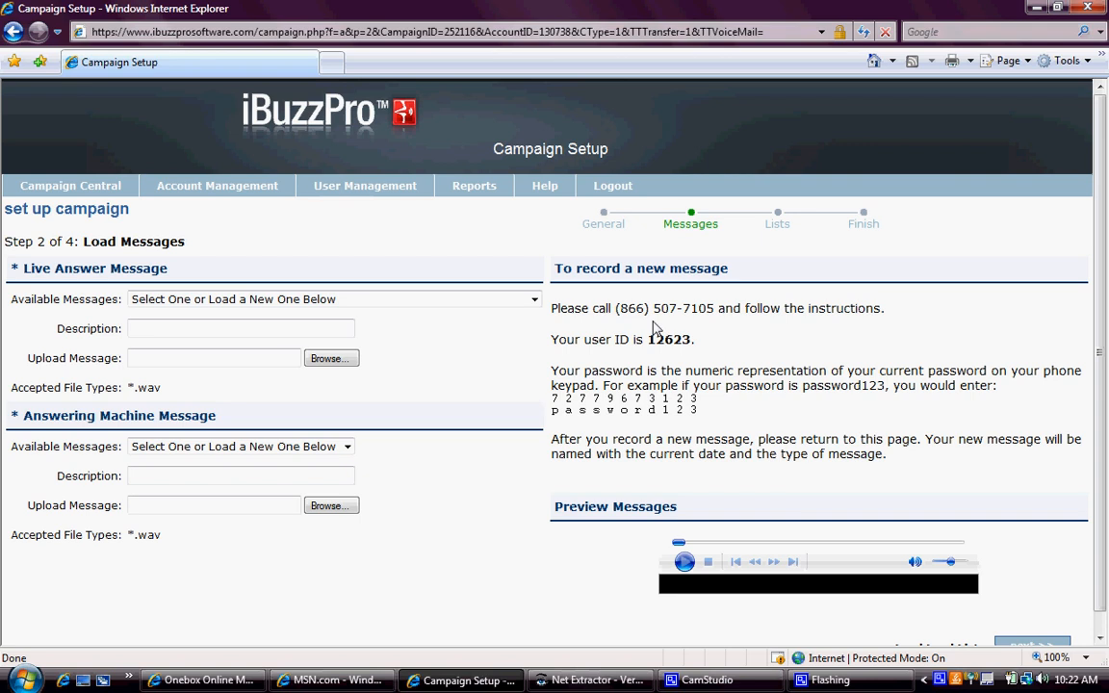
{"action": "left_click", "coordinate": [535, 307]}
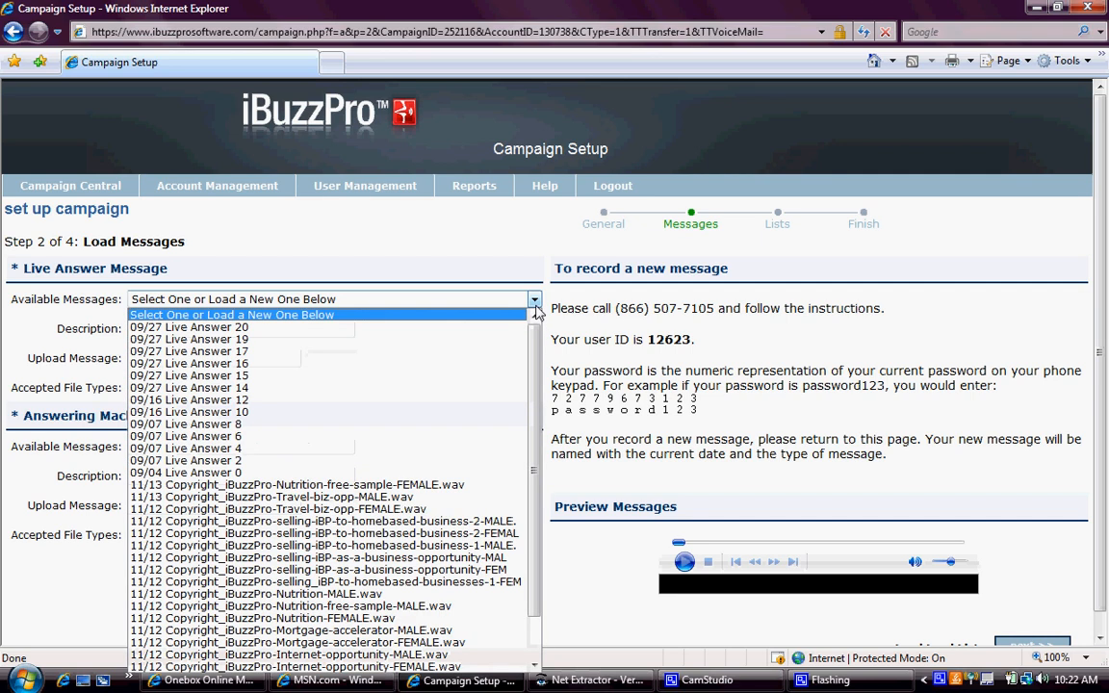
{"action": "left_click", "coordinate": [504, 402]}
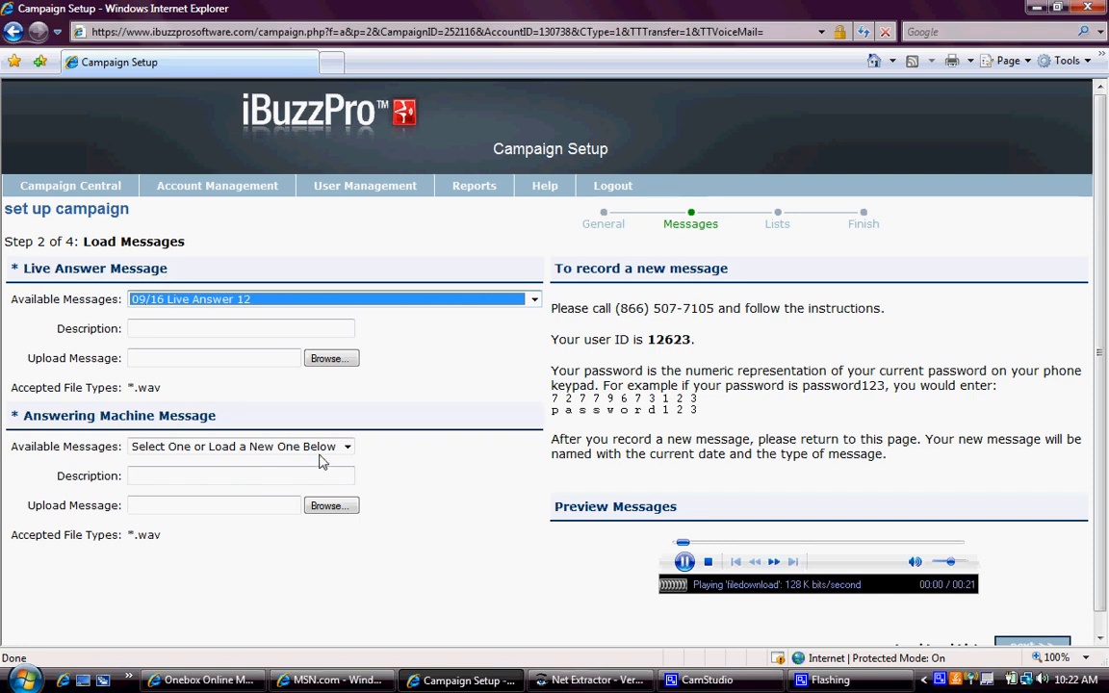
{"action": "left_click", "coordinate": [348, 447]}
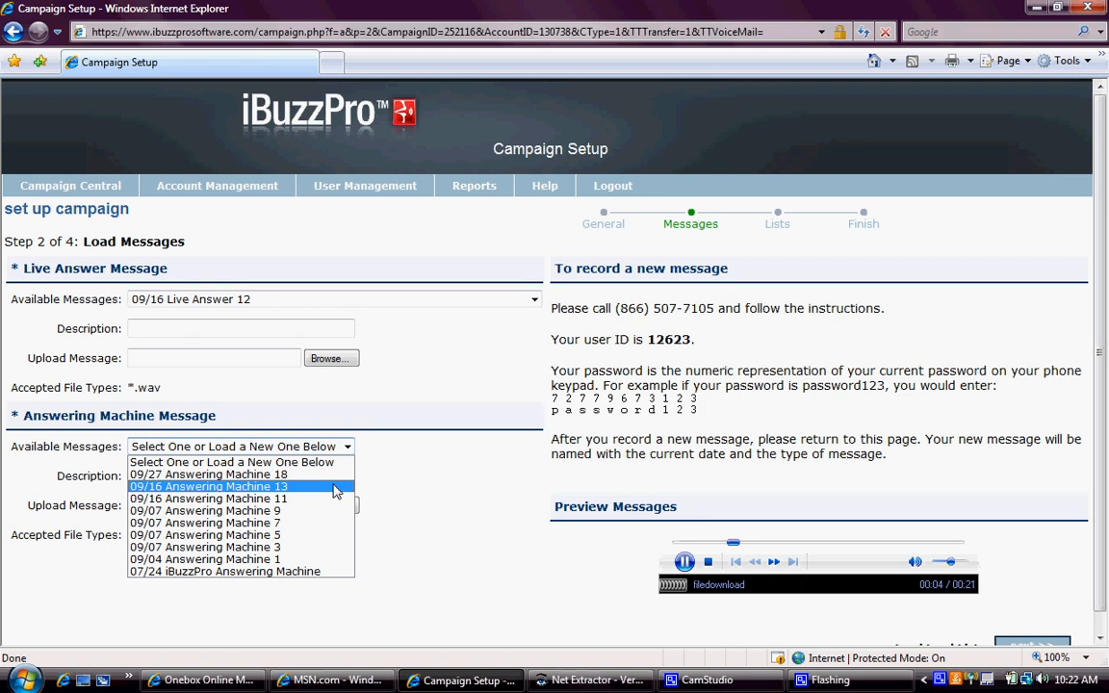
{"action": "left_click", "coordinate": [335, 491]}
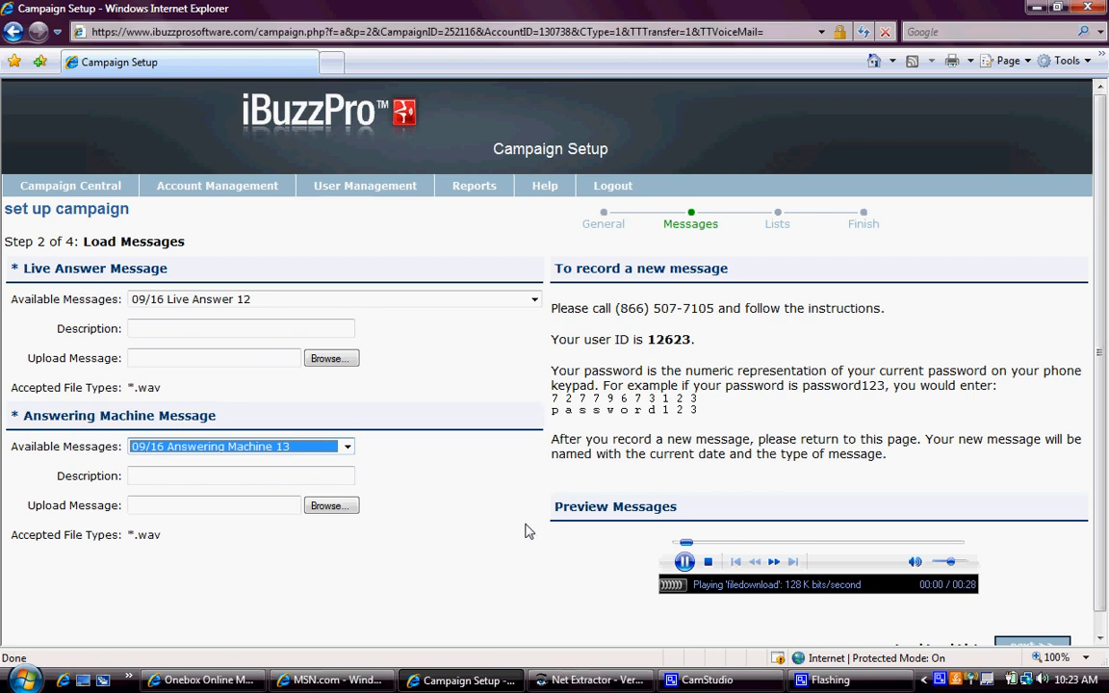
{"action": "left_click", "coordinate": [684, 562]}
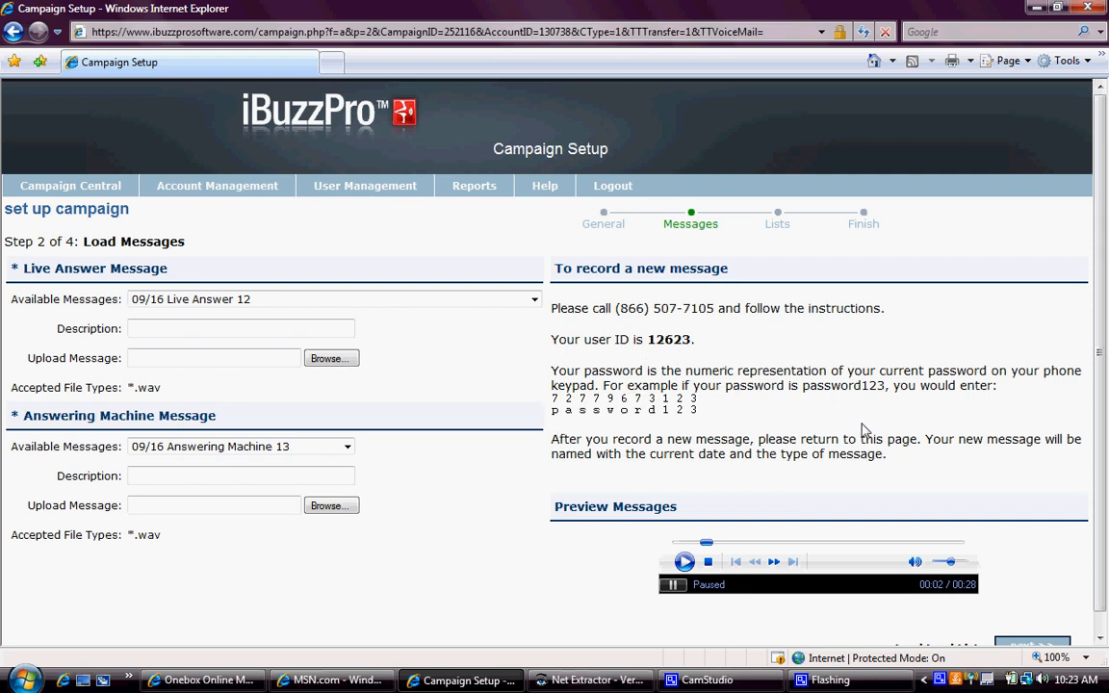
{"action": "left_click", "coordinate": [1011, 646]}
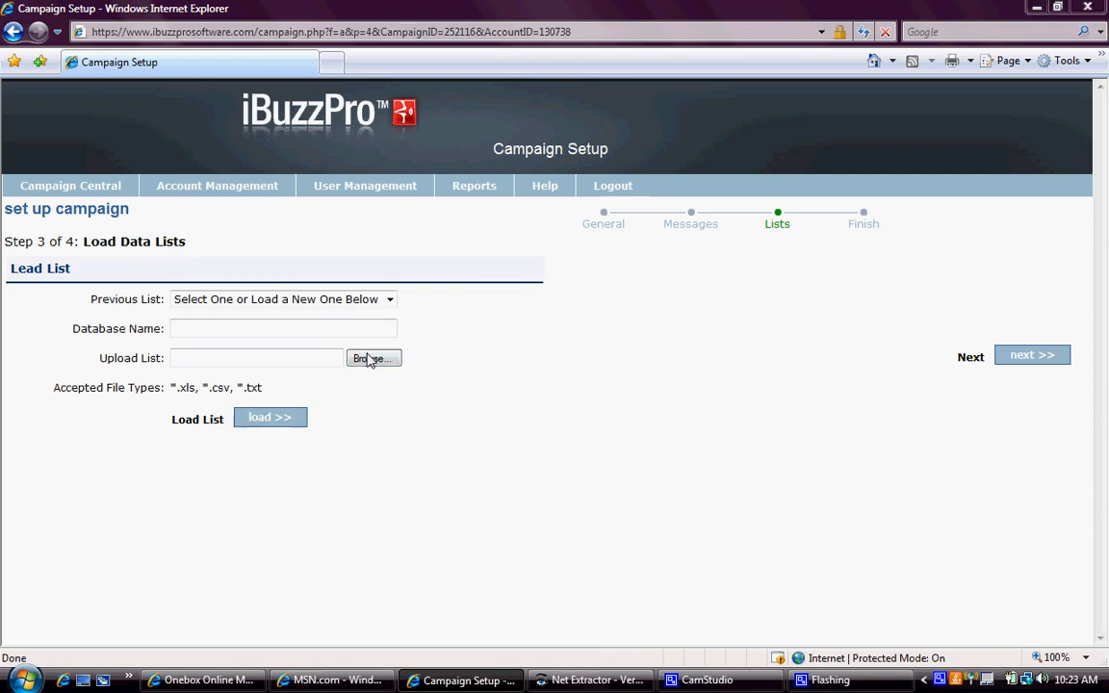
- Pick the test.csv file from the Desktop in the Choose file dialog
{"action": "left_click", "coordinate": [369, 360]}
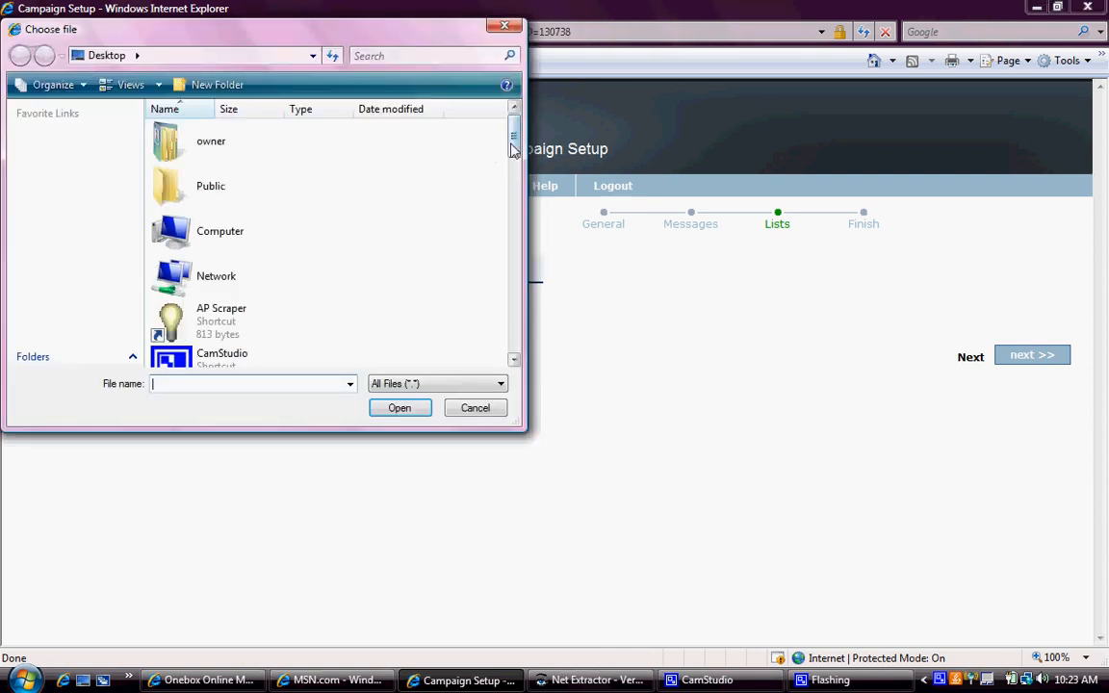
{"action": "scroll", "coordinate": [490, 233], "scroll_direction": "down", "scroll_amount": 3}
{"action": "scroll", "coordinate": [490, 234], "scroll_direction": "down", "scroll_amount": 1}
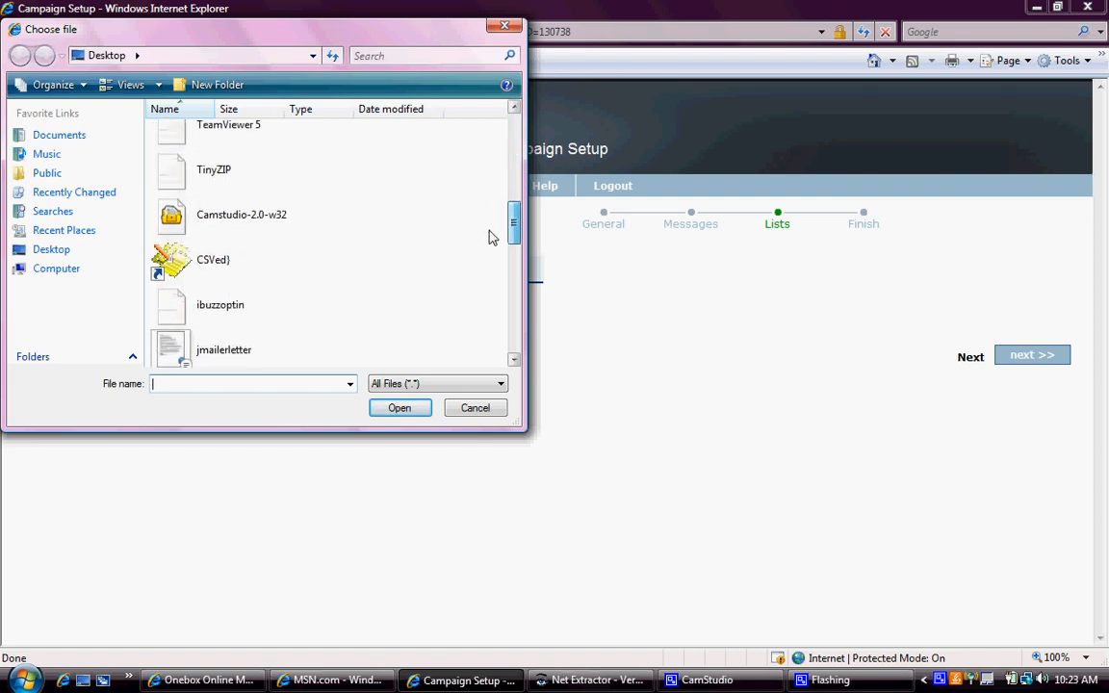
{"action": "scroll", "coordinate": [491, 192], "scroll_direction": "up", "scroll_amount": 3}
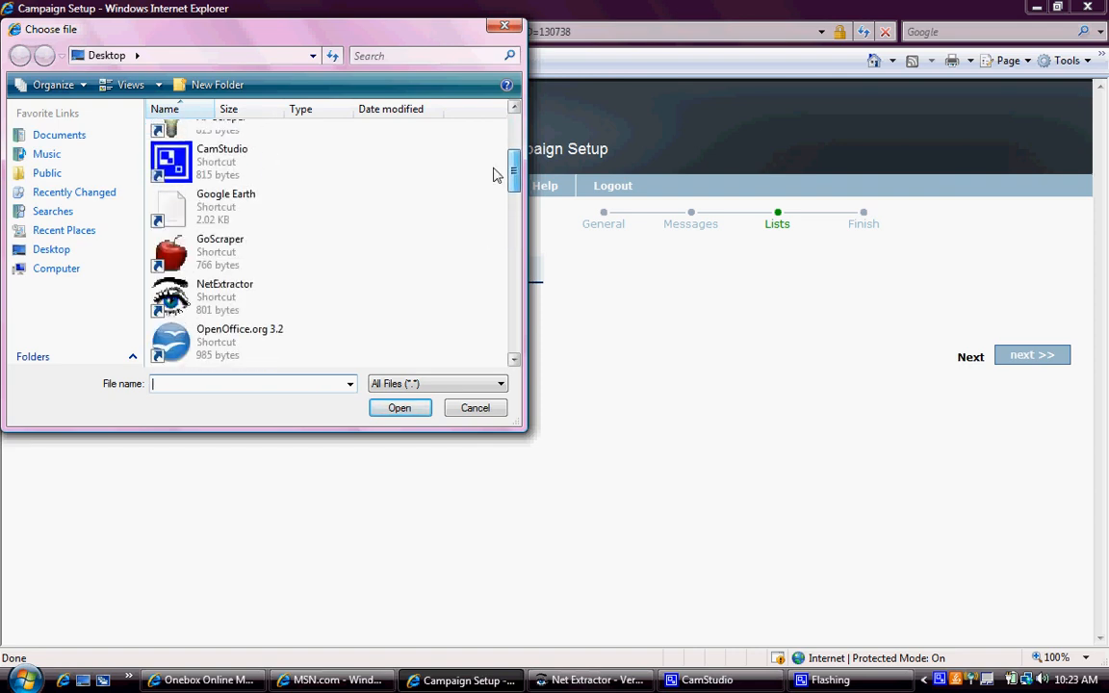
{"action": "scroll", "coordinate": [495, 166], "scroll_direction": "up", "scroll_amount": 2}
{"action": "scroll", "coordinate": [489, 188], "scroll_direction": "down", "scroll_amount": 5}
{"action": "scroll", "coordinate": [486, 217], "scroll_direction": "down", "scroll_amount": 5}
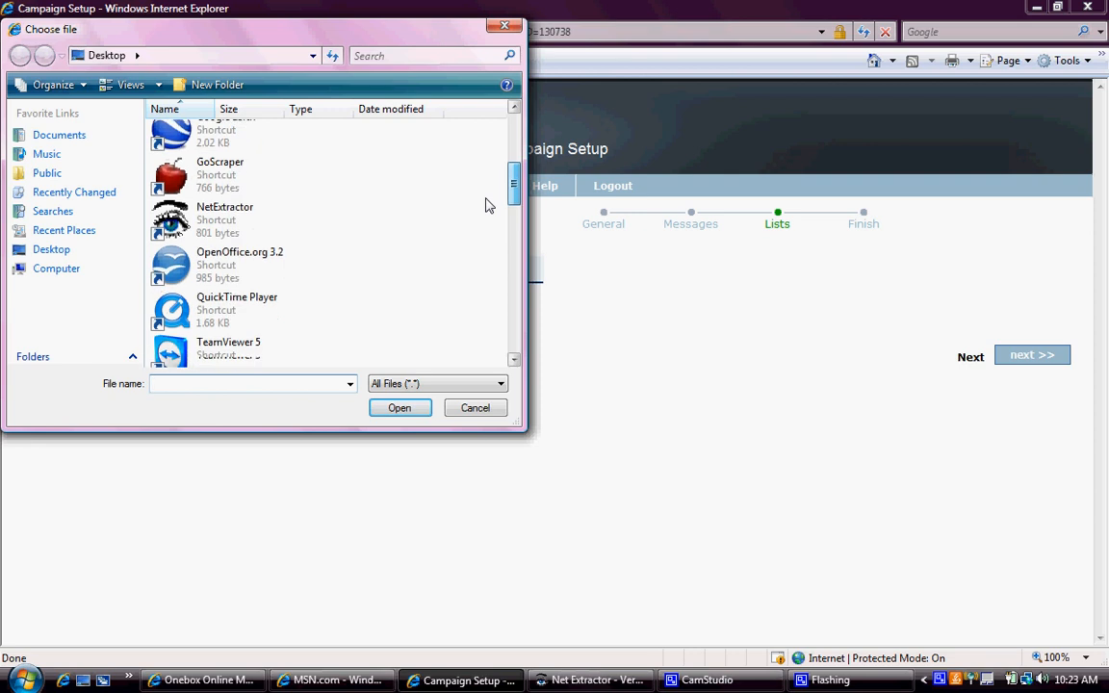
{"action": "scroll", "coordinate": [479, 248], "scroll_direction": "down", "scroll_amount": 5}
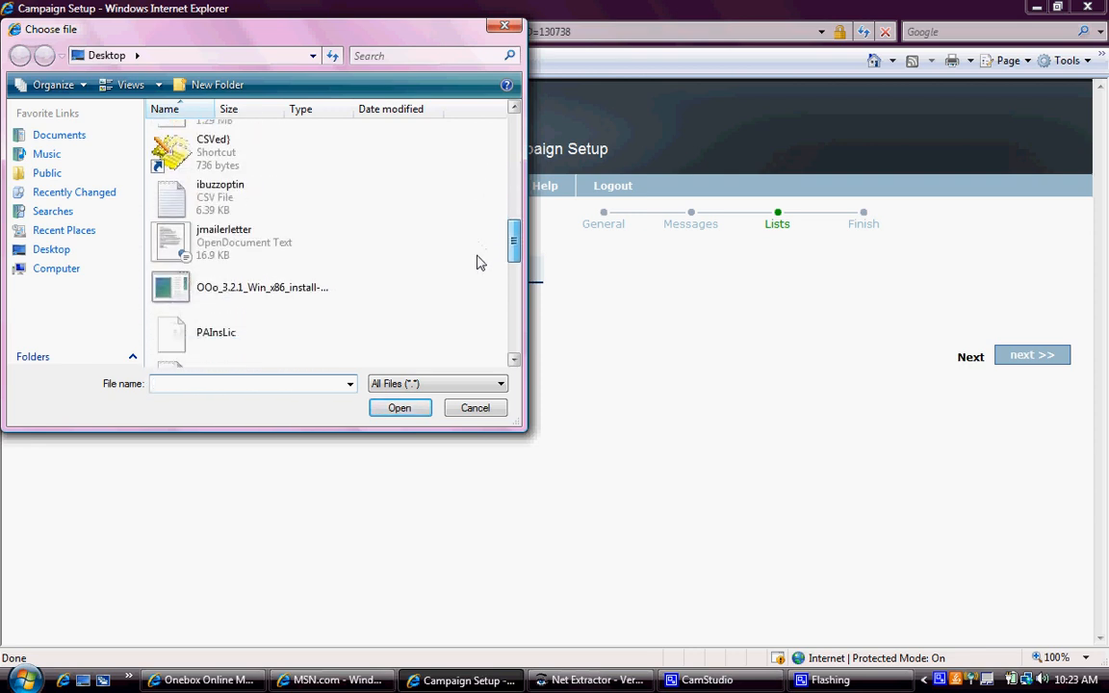
{"action": "left_click_drag", "start_coordinate": [470, 316], "coordinate": [470, 316]}
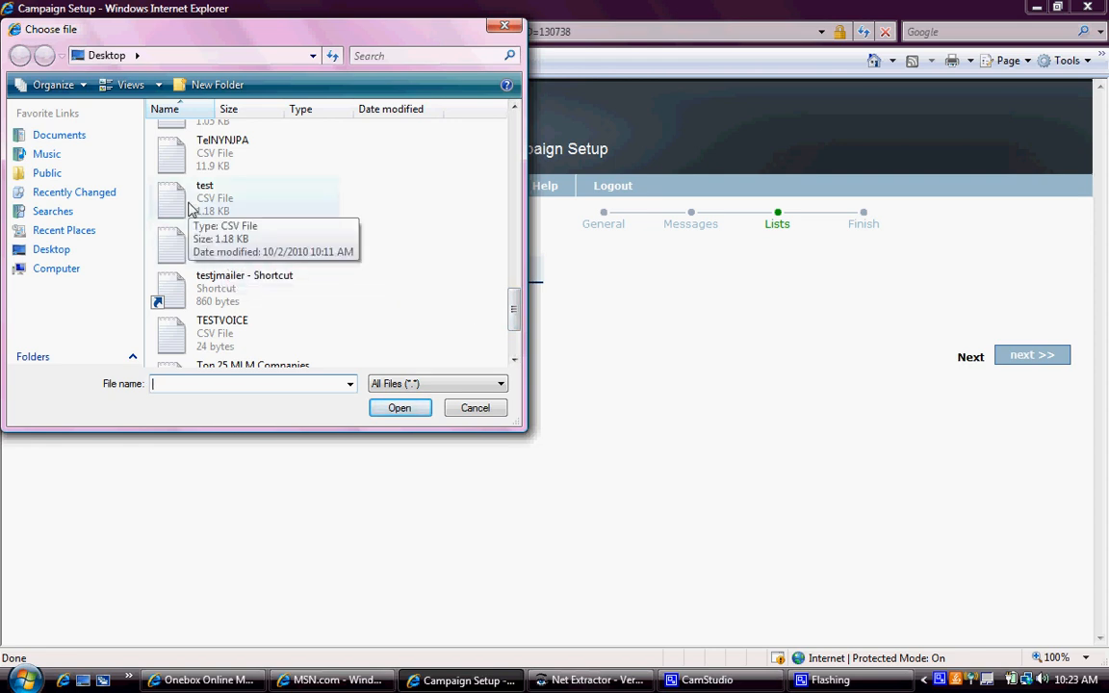
{"action": "left_click", "coordinate": [189, 208]}
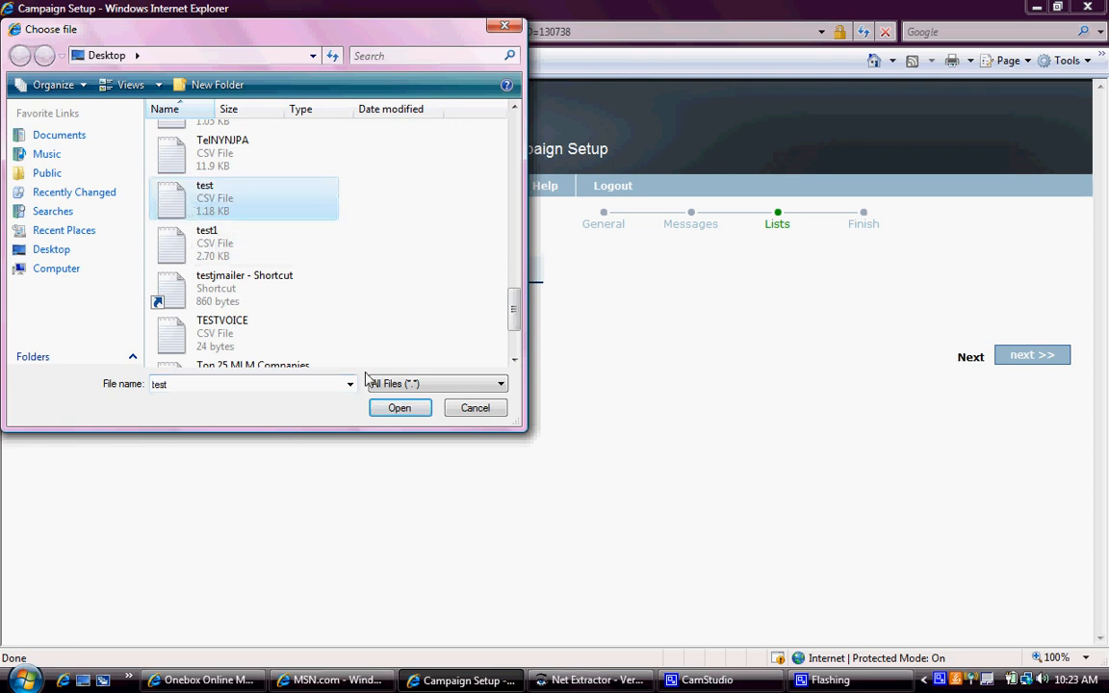
{"action": "left_click", "coordinate": [398, 408]}
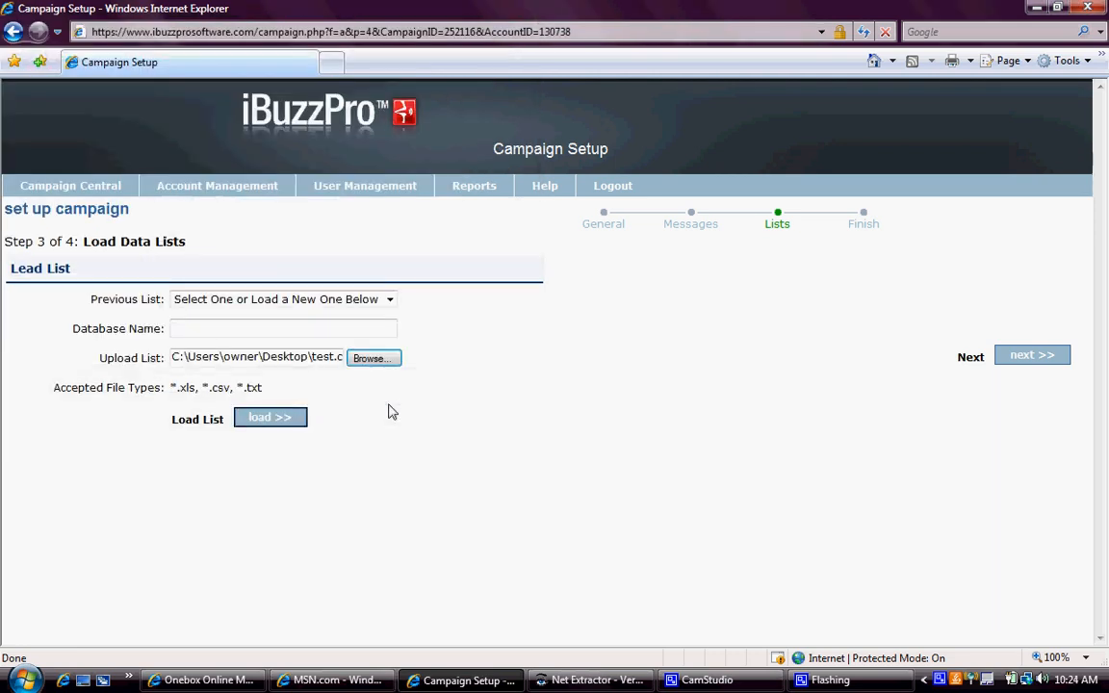
- Upload test.csv with PHONE1 as the phone column and untick Remove mobile numbers
{"action": "left_click", "coordinate": [274, 430]}
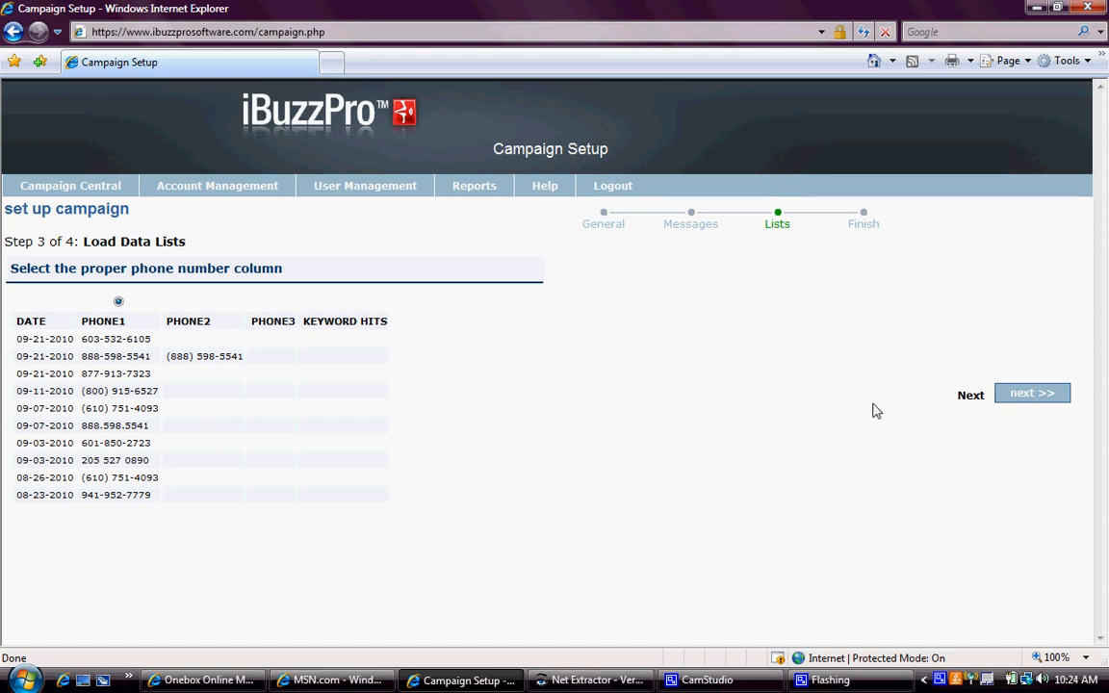
{"action": "left_click", "coordinate": [1013, 395]}
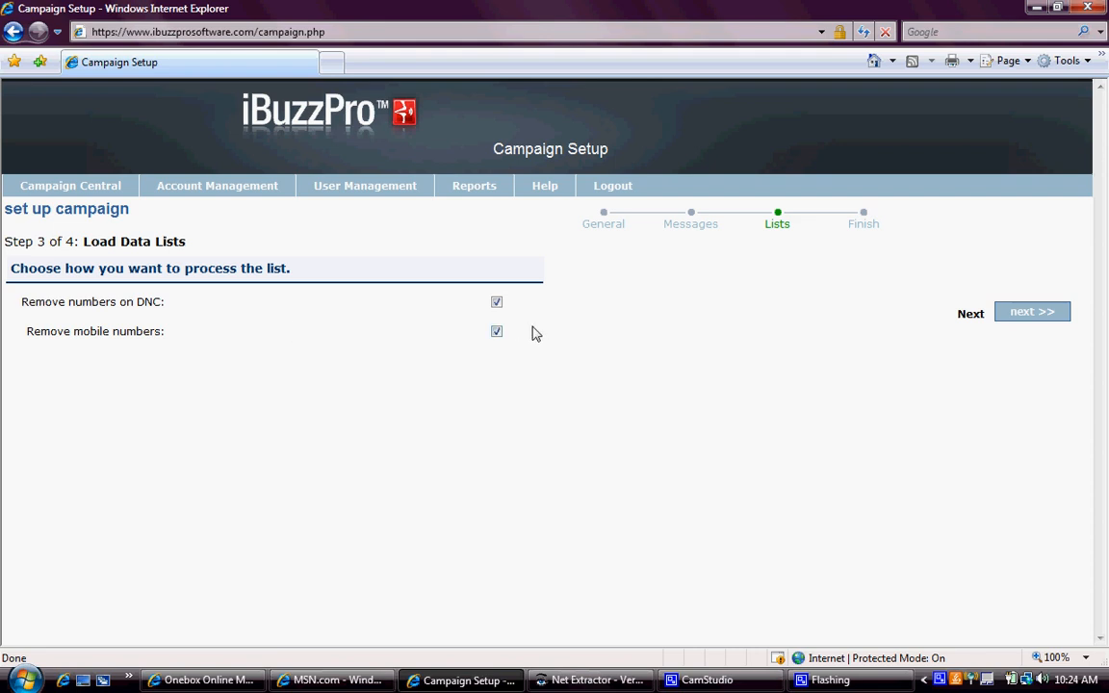
{"action": "left_click", "coordinate": [497, 332]}
- Process the list, removing 13 DNC and 5 invalid numbers, and continue
{"action": "left_click", "coordinate": [1009, 319]}
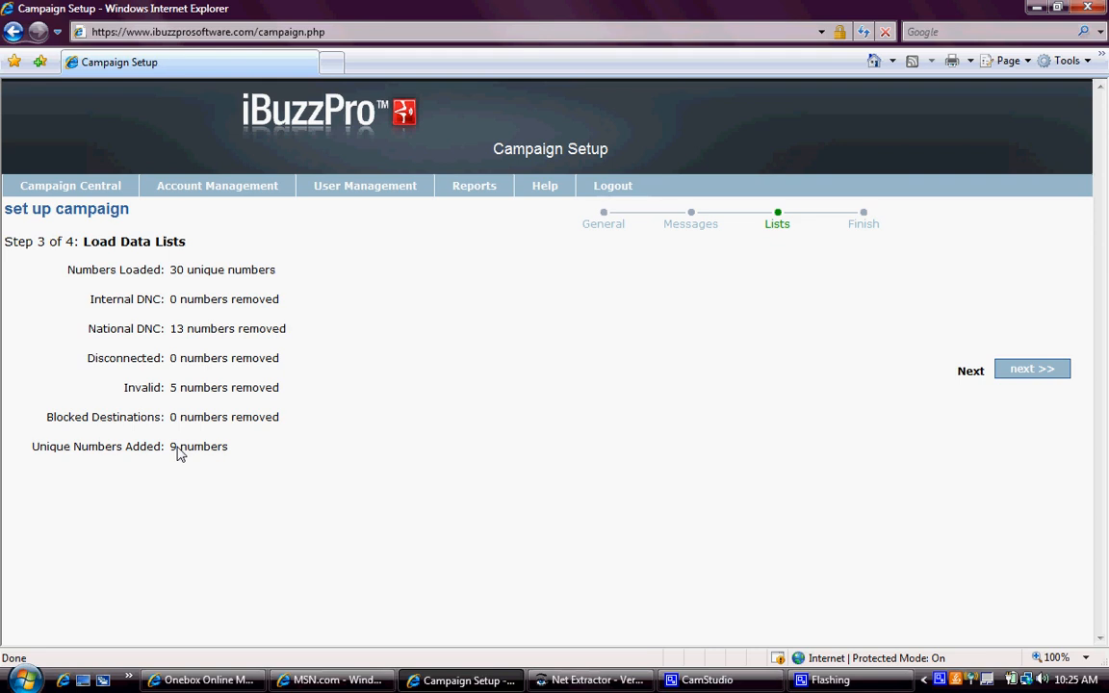
{"action": "left_click", "coordinate": [1013, 379]}
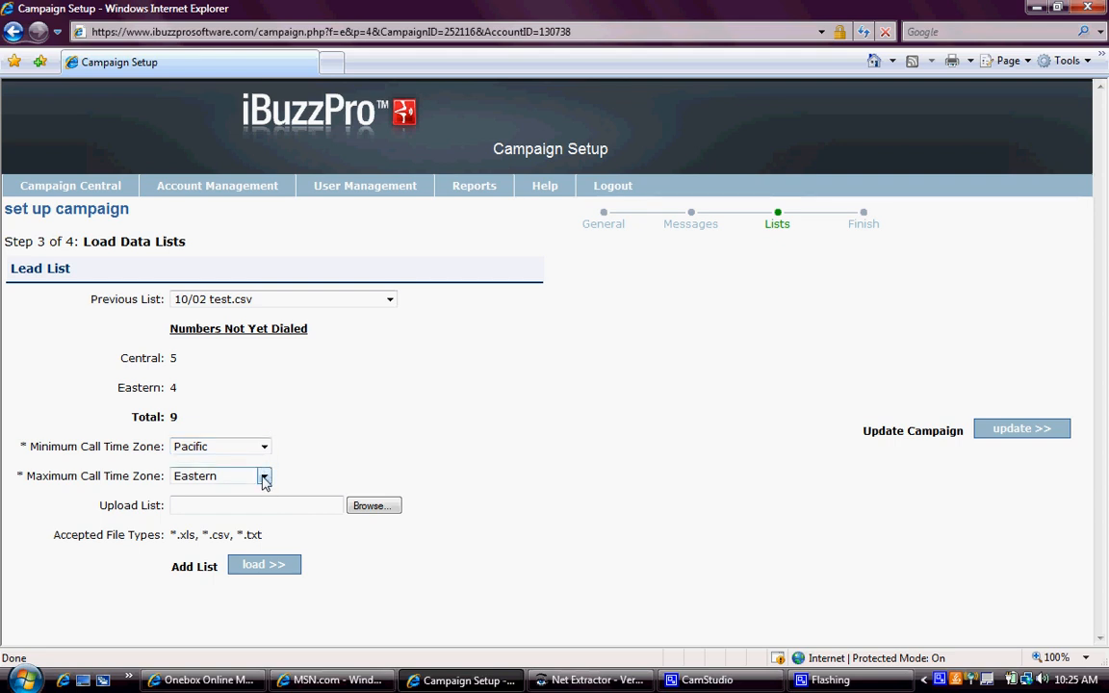
- Save campaign test111 with the 10/02 test.csv lead list attached
{"action": "left_click", "coordinate": [997, 431]}
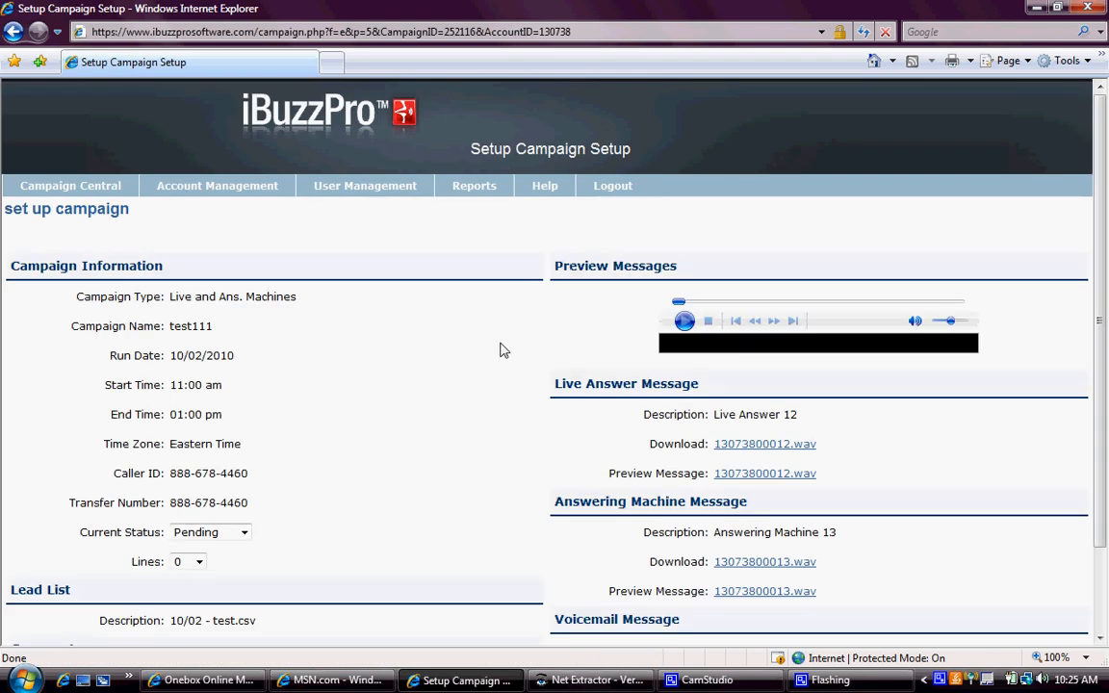
{"action": "scroll", "coordinate": [367, 326], "scroll_direction": "down", "scroll_amount": 2}
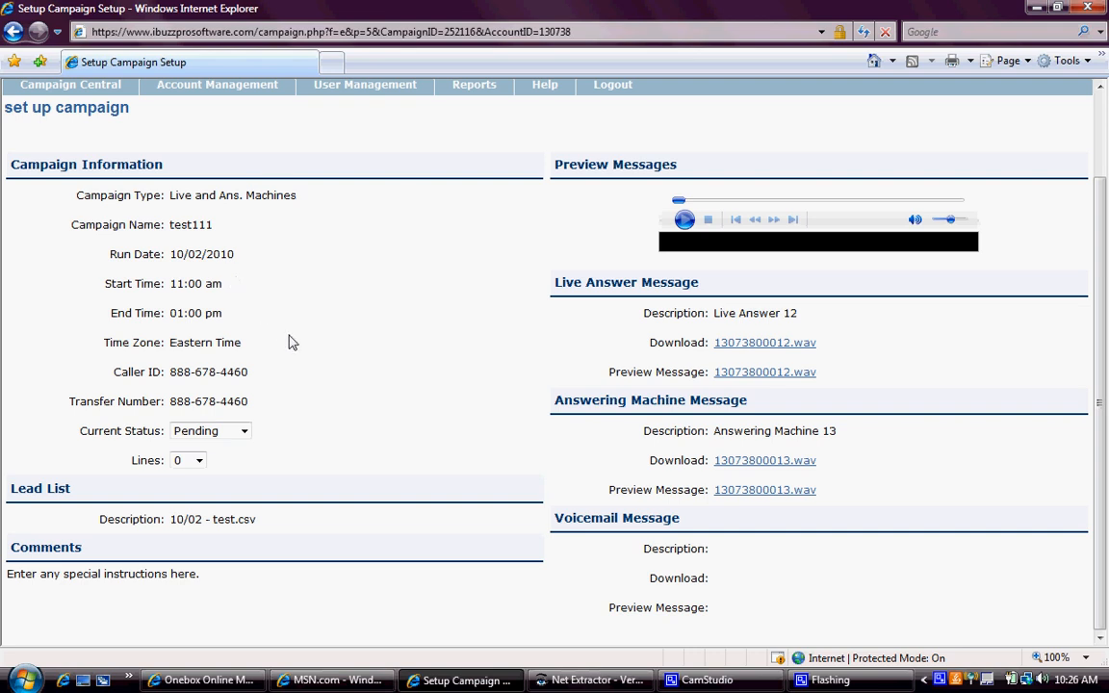
{"action": "left_click", "coordinate": [245, 432]}
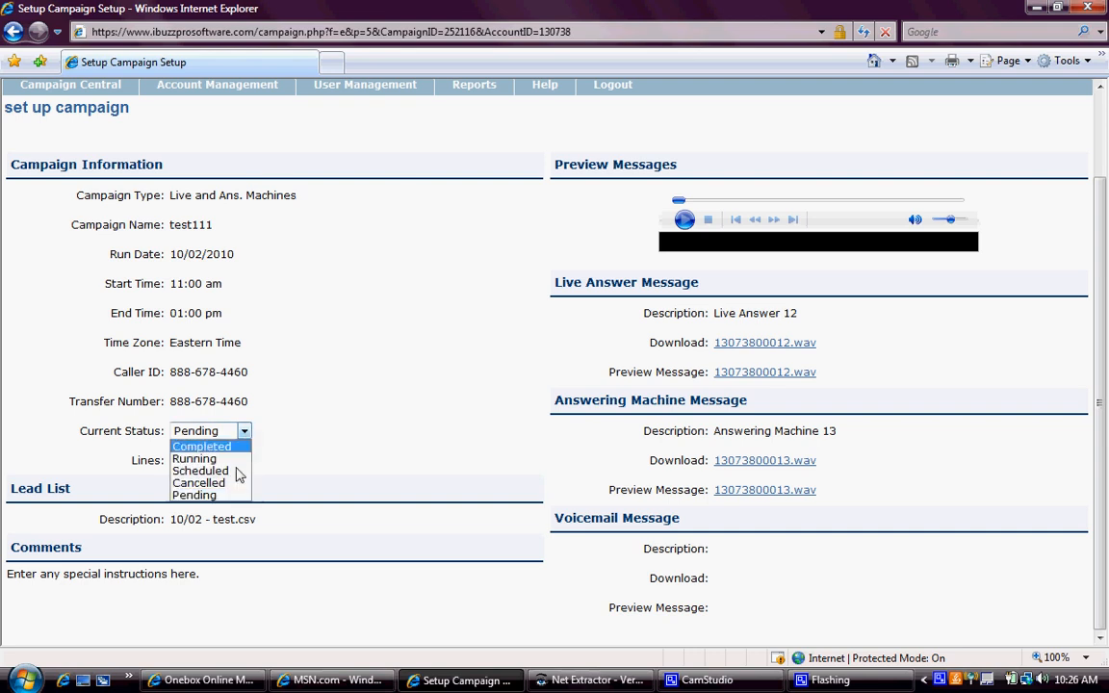
{"action": "left_click", "coordinate": [309, 391]}
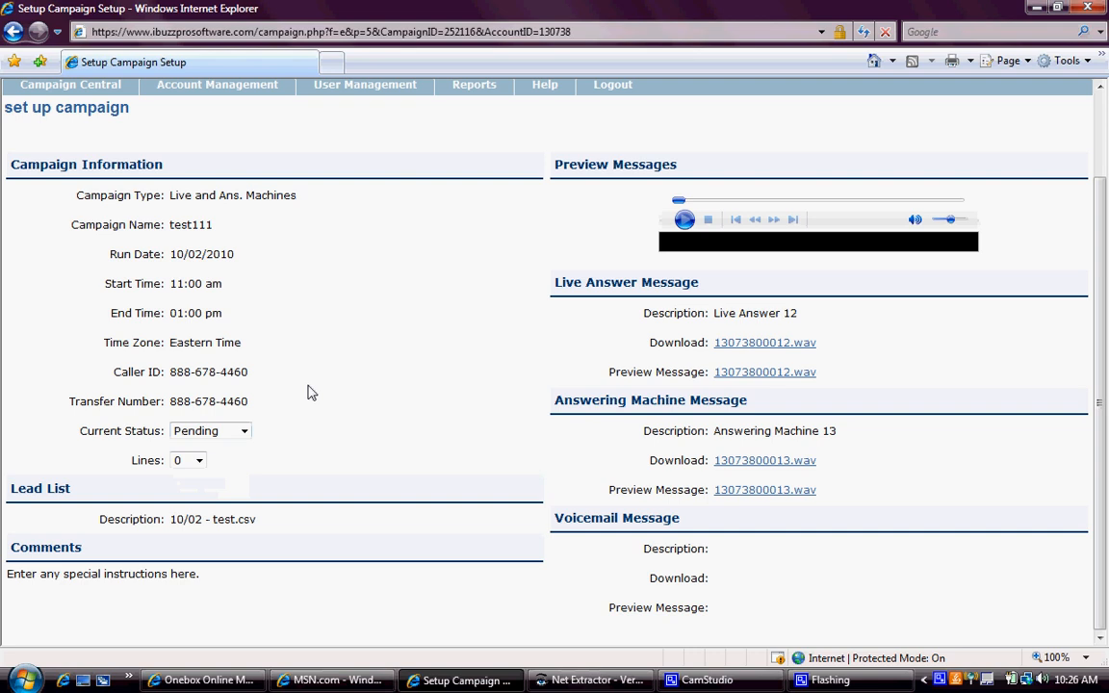
{"action": "left_click", "coordinate": [199, 461]}
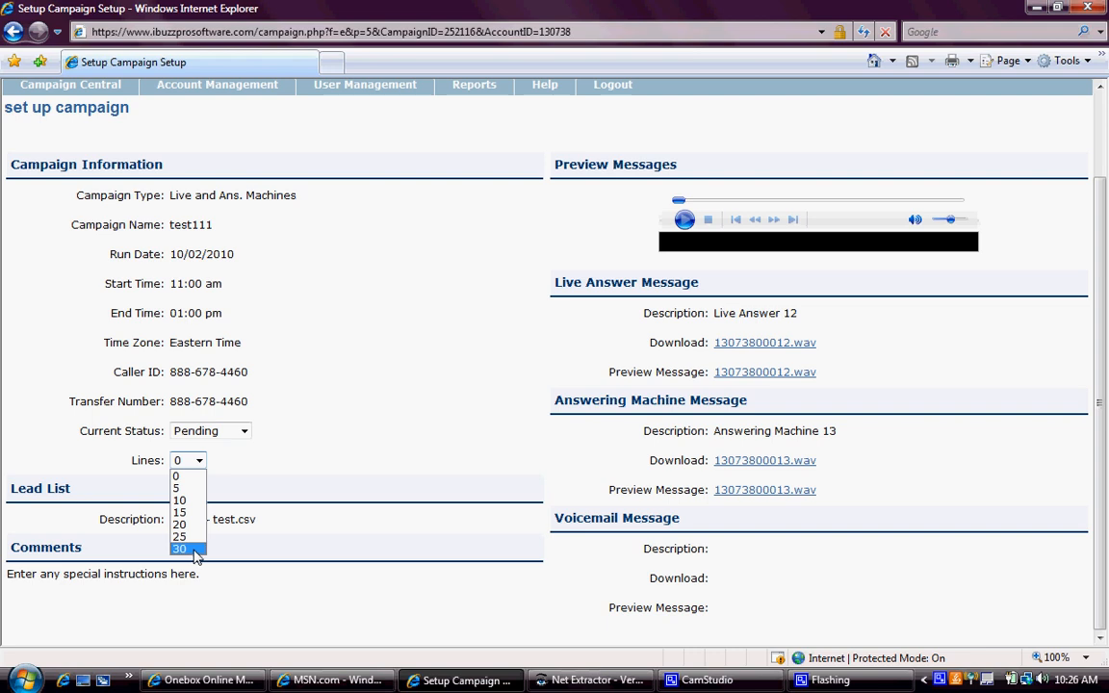
{"action": "left_click", "coordinate": [395, 306]}
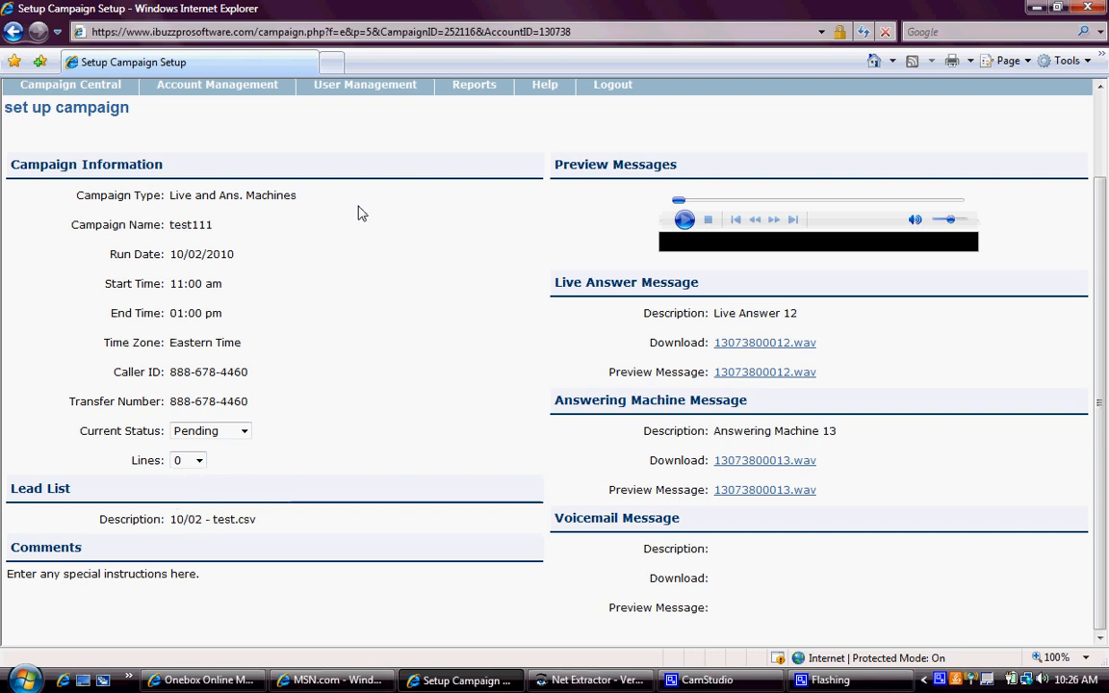
{"action": "scroll", "coordinate": [357, 213], "scroll_direction": "up", "scroll_amount": 3}
{"action": "mouse_move", "coordinate": [30, 191]}
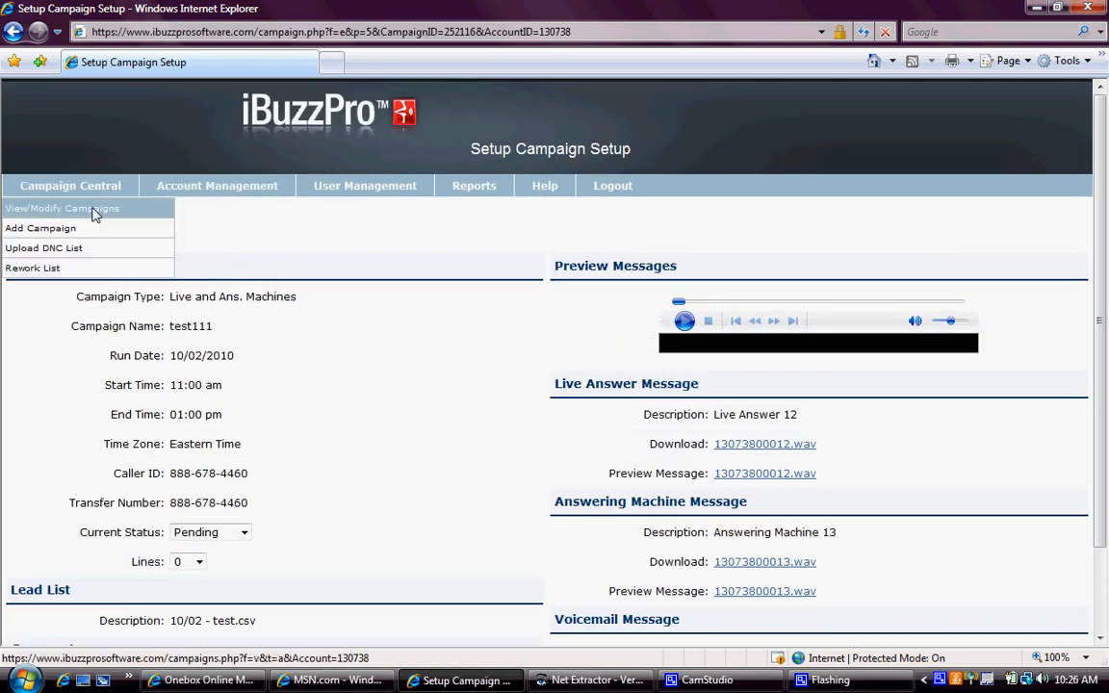
- Open View/Modify Campaigns and inspect test111's Action menu, closing it unchanged
{"action": "left_click", "coordinate": [88, 210]}
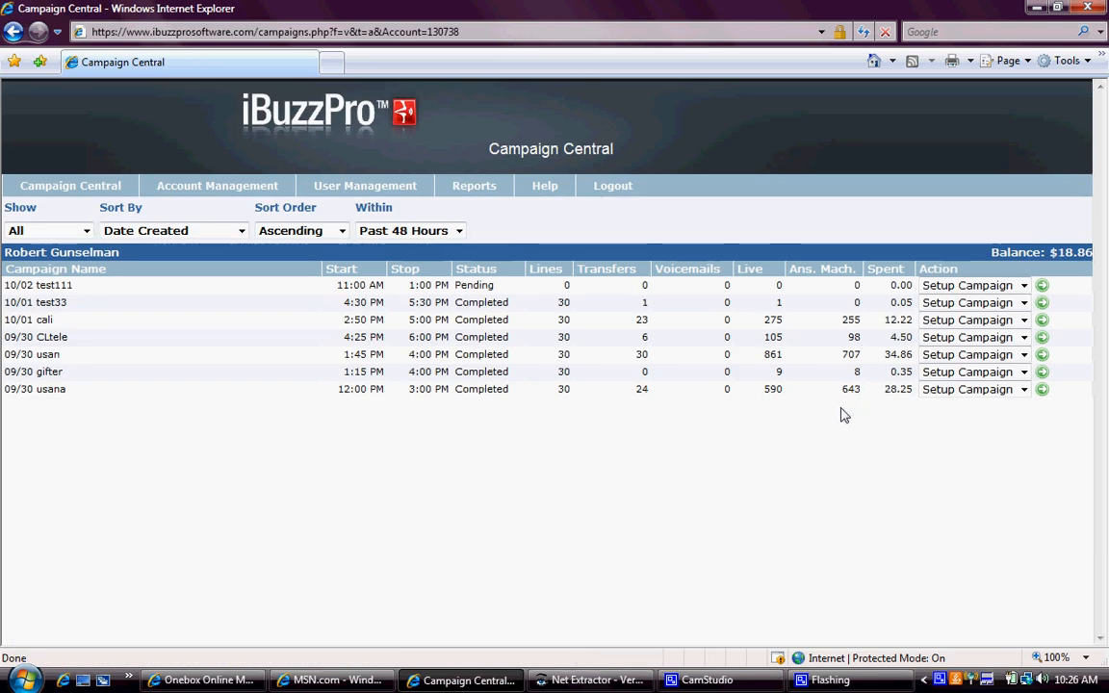
{"action": "left_click", "coordinate": [1025, 286]}
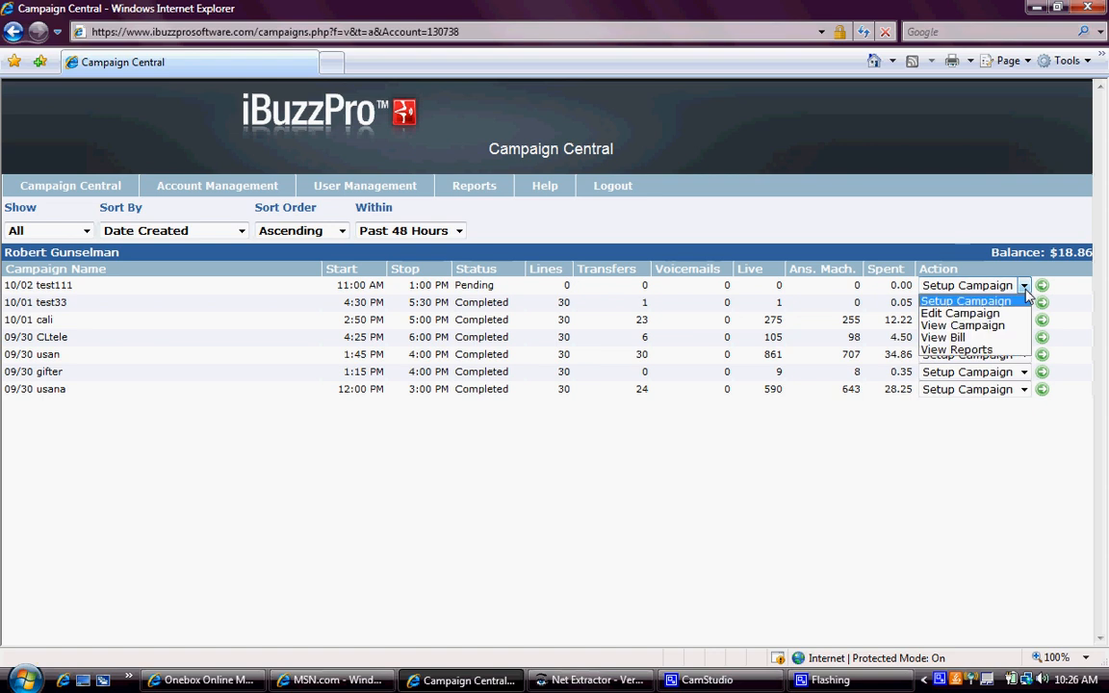
{"action": "left_click", "coordinate": [1080, 328]}
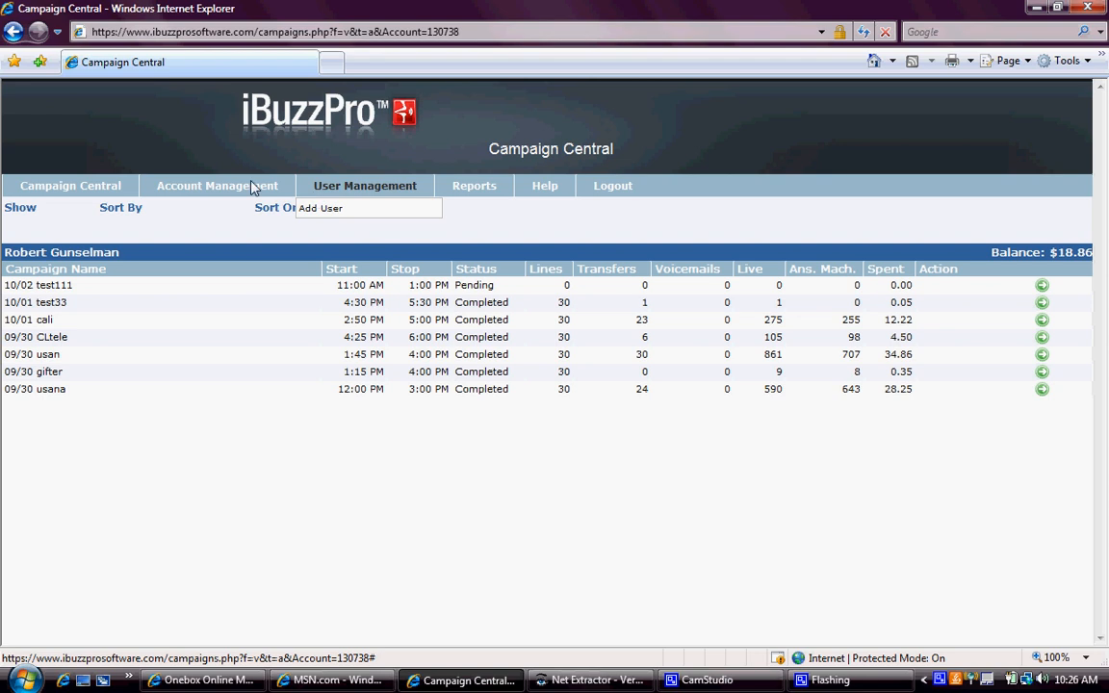
- Go to Account Management's Make A Payment page, then bring up CamStudio
{"action": "mouse_move", "coordinate": [232, 185]}
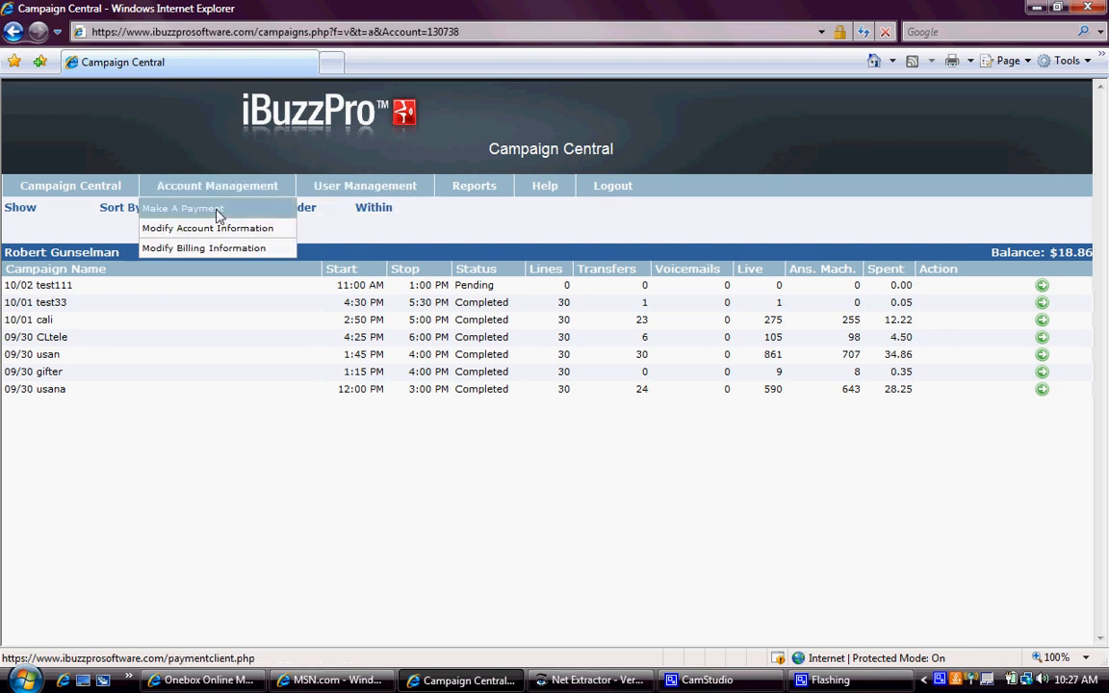
{"action": "left_click", "coordinate": [219, 209]}
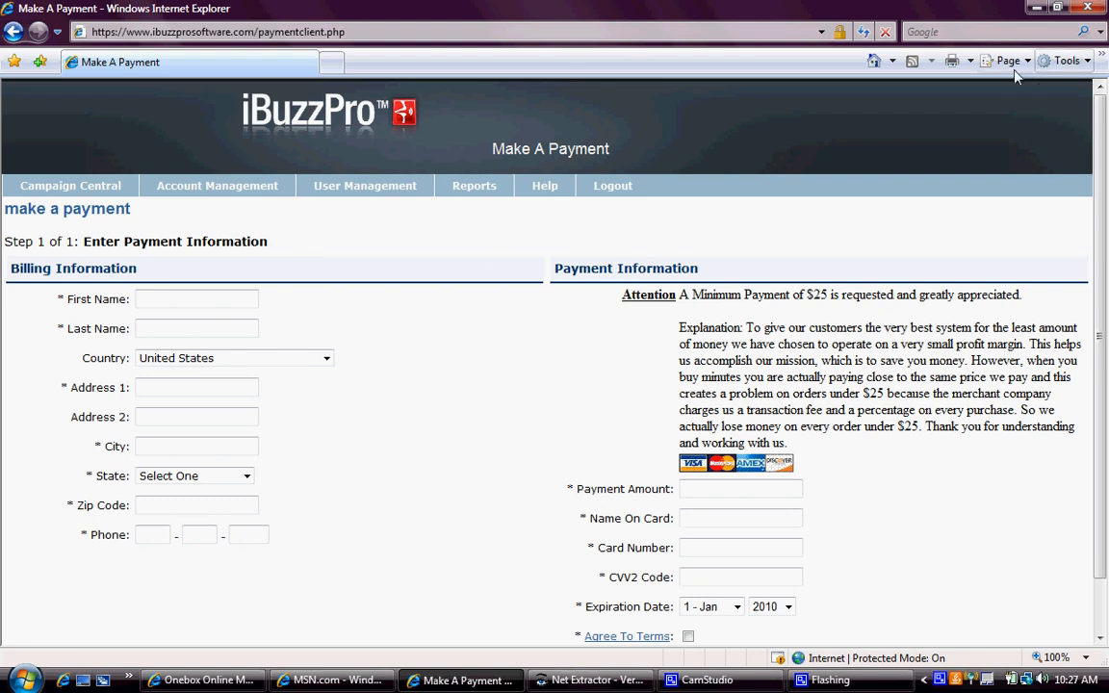
{"action": "left_click", "coordinate": [696, 681]}
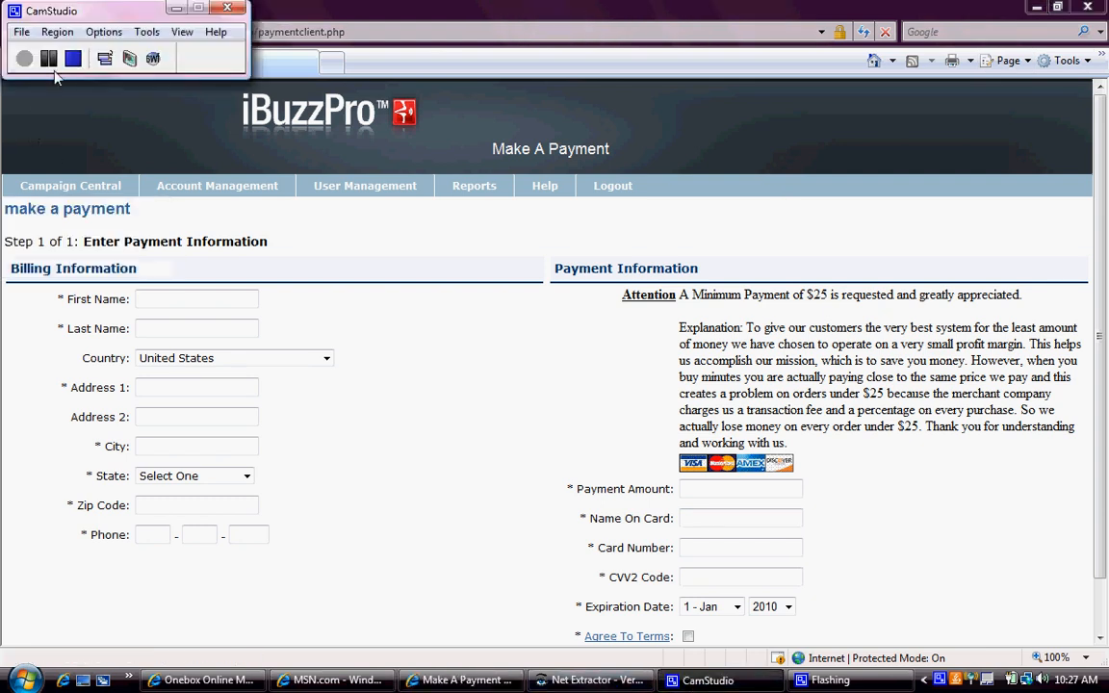